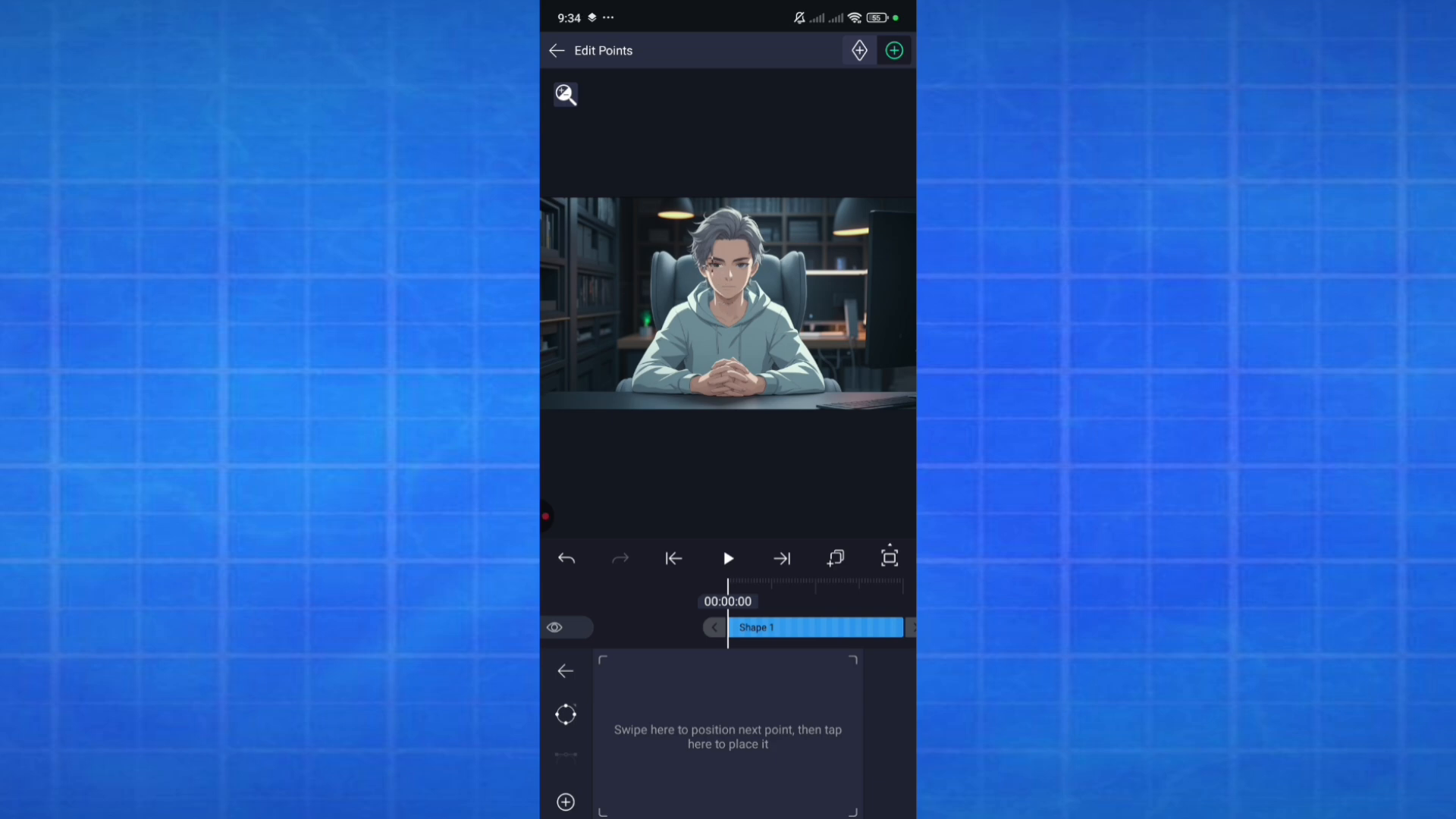
Open Shape 1 for point editing over the character's face
{"action": "left_click", "coordinate": [557, 50]}
{"action": "scroll", "coordinate": [728, 303], "scroll_direction": "up", "scroll_amount": 5}
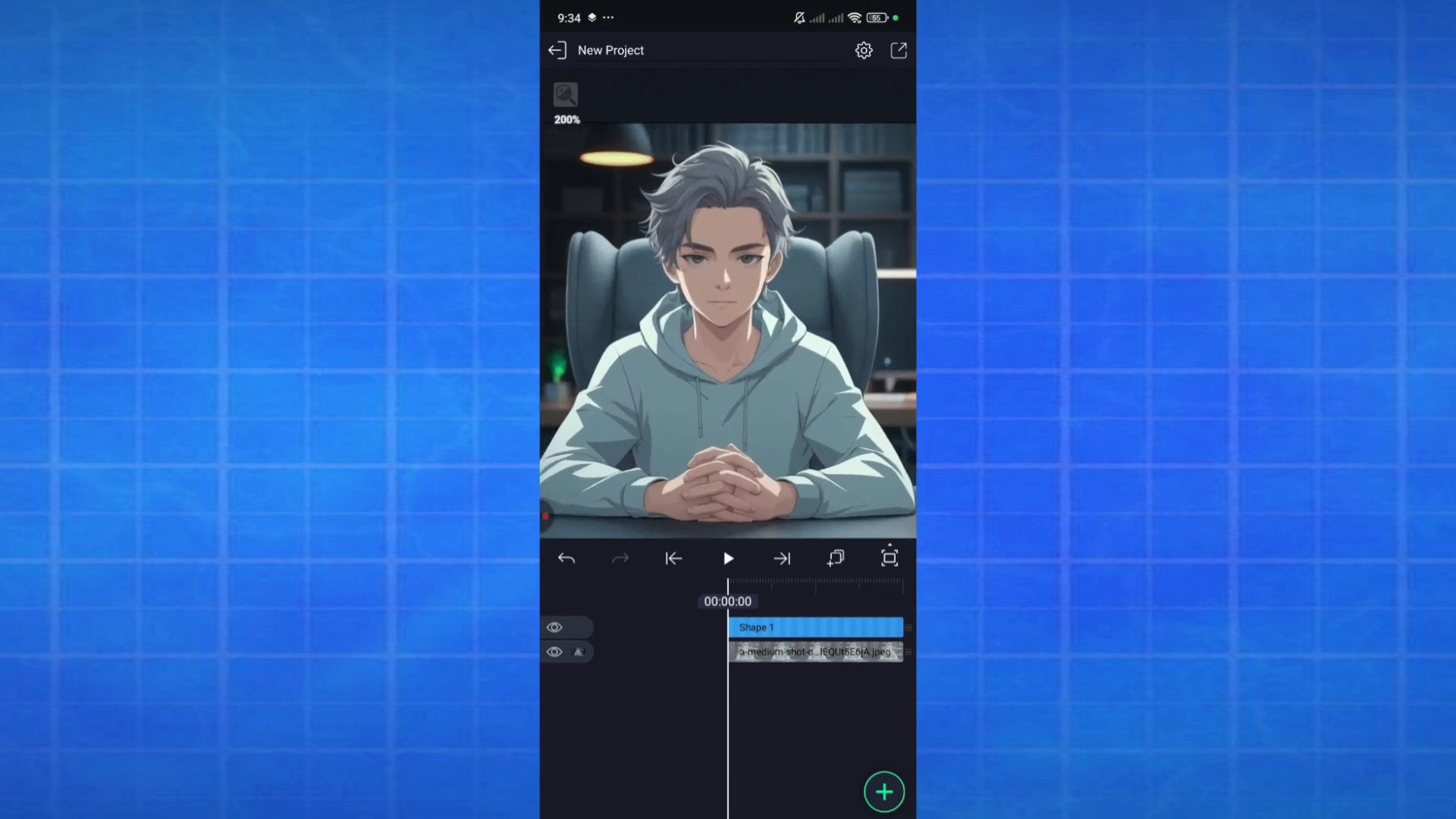
{"action": "left_click", "coordinate": [815, 627]}
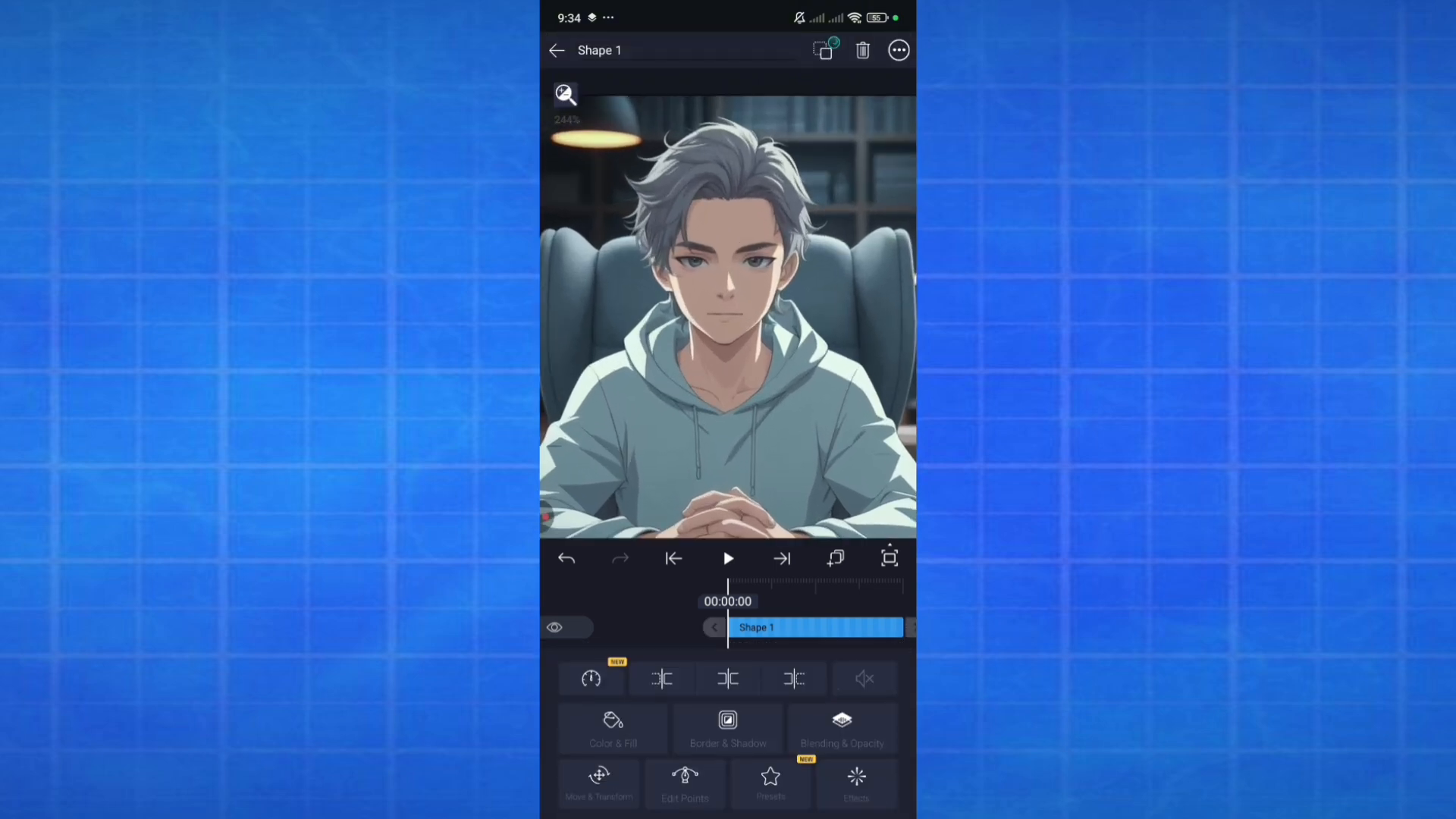
{"action": "left_click", "coordinate": [684, 785]}
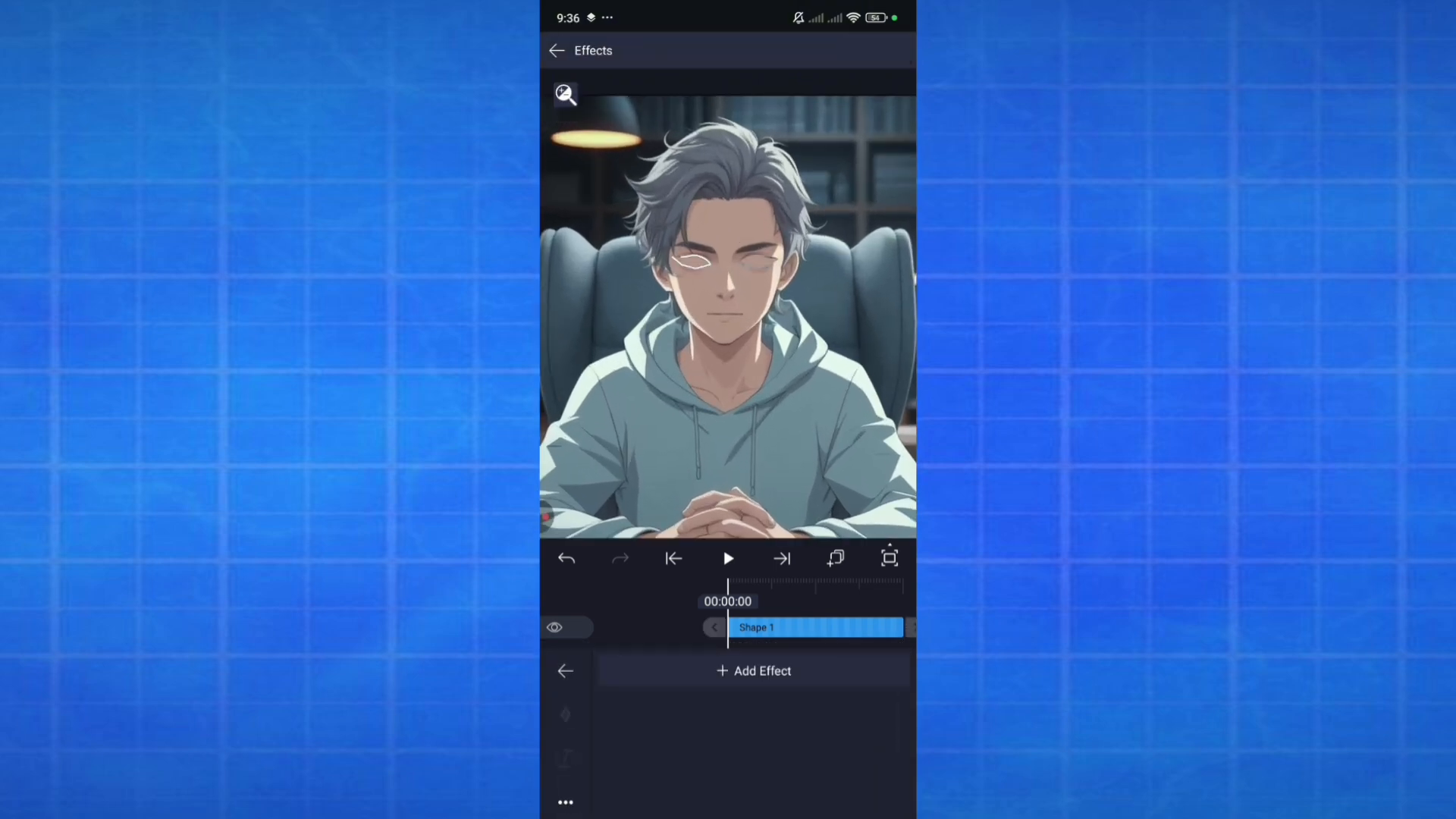
Add the Wipe effect with its standard settings to Shape 1
{"action": "left_click", "coordinate": [753, 670]}
{"action": "left_click", "coordinate": [893, 48]}
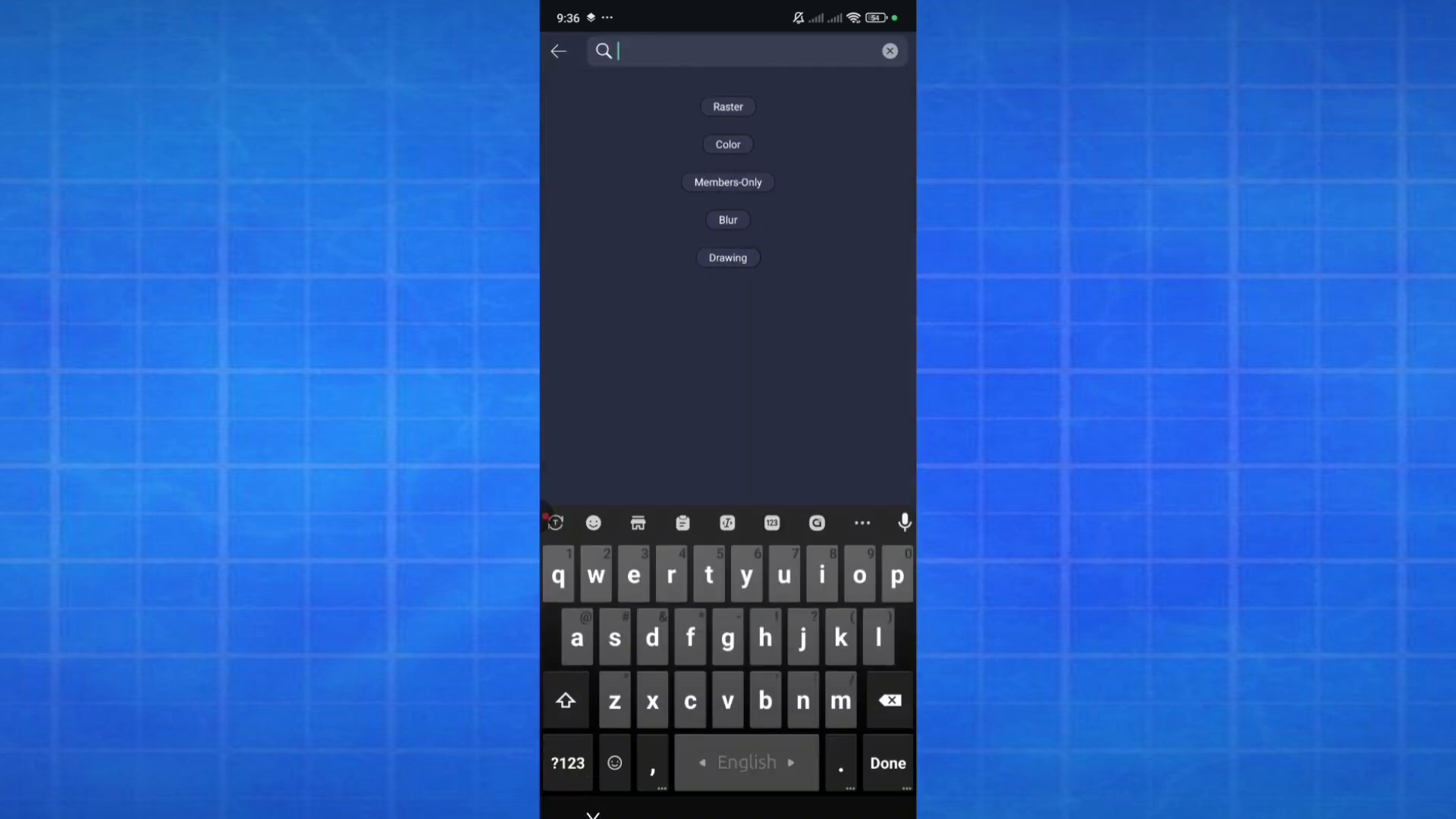
{"action": "type", "text": "wi"}
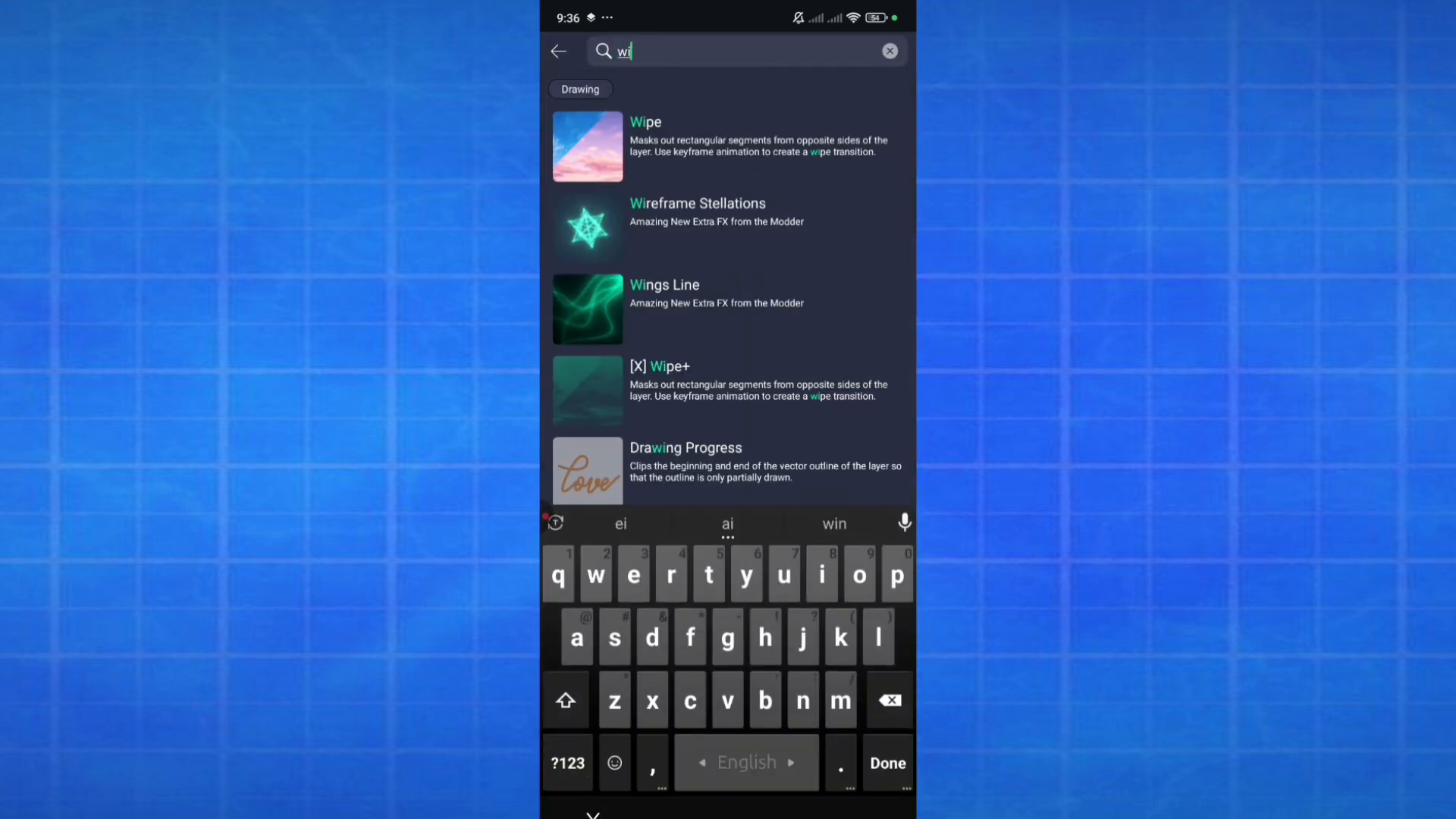
{"action": "left_click", "coordinate": [683, 121]}
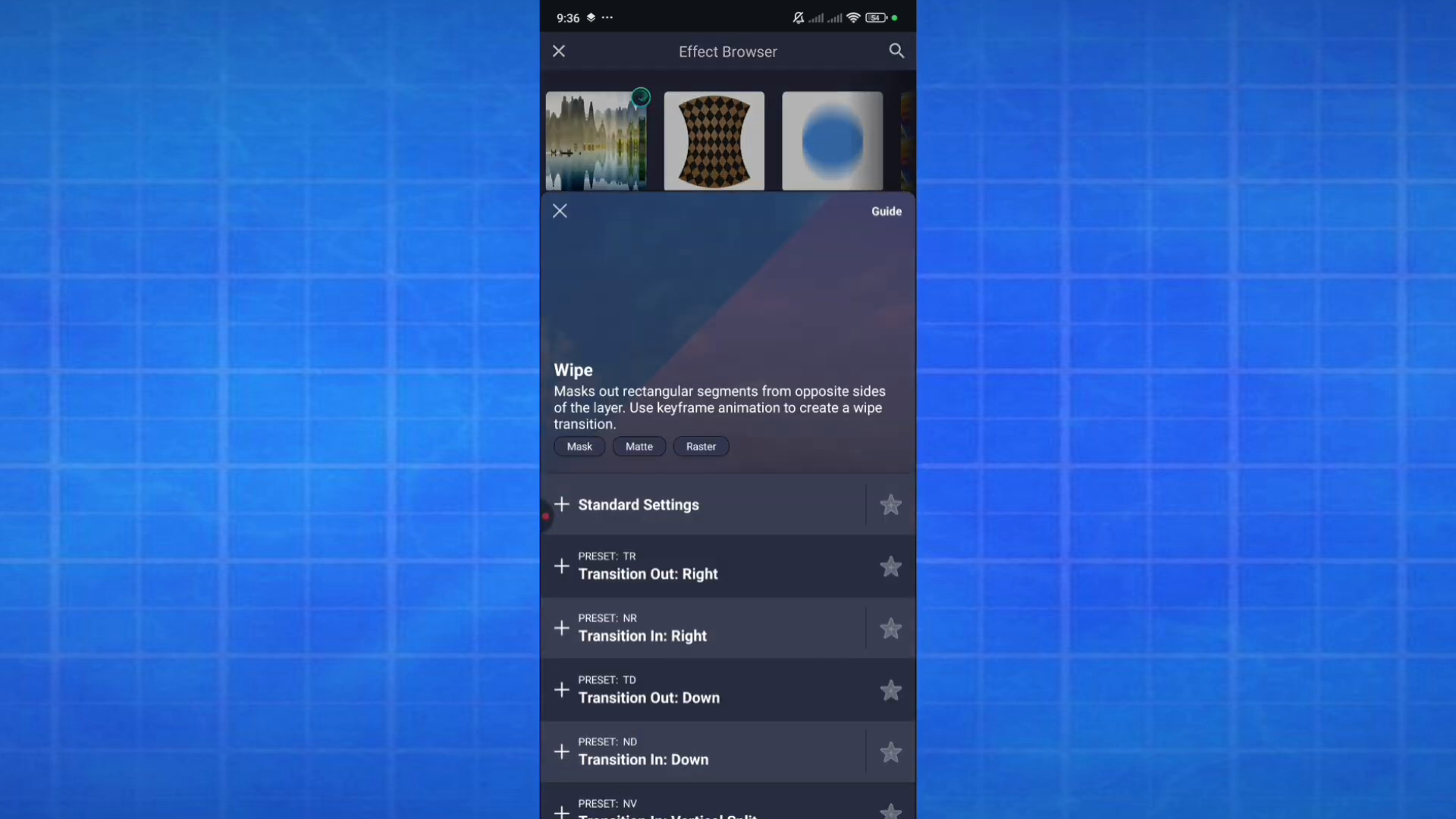
{"action": "left_click", "coordinate": [638, 505]}
Keyframe the Wipe effect's End value at the start of Shape 1 and again further along the timeline
{"action": "left_click", "coordinate": [633, 762]}
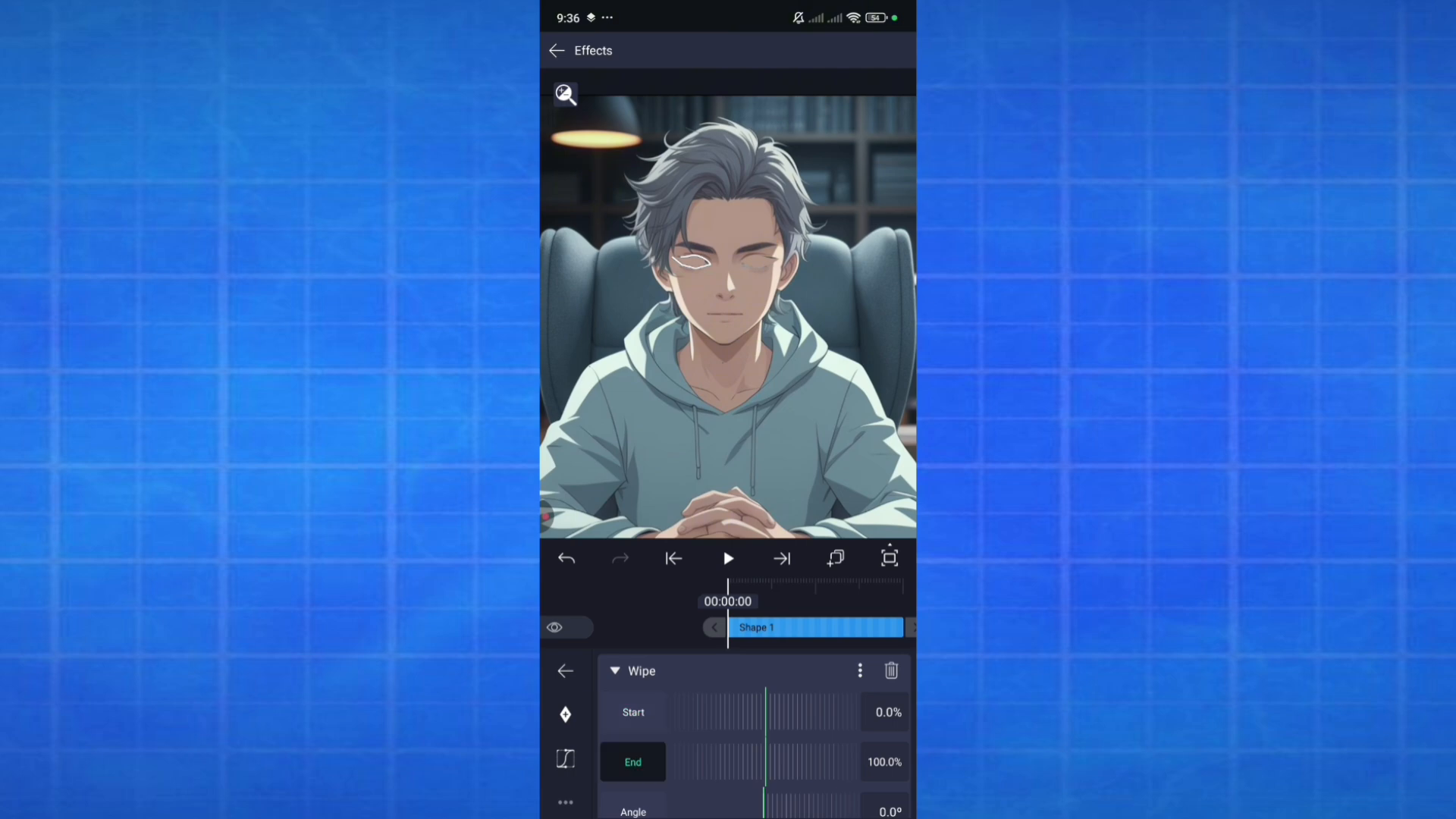
{"action": "left_click", "coordinate": [565, 714]}
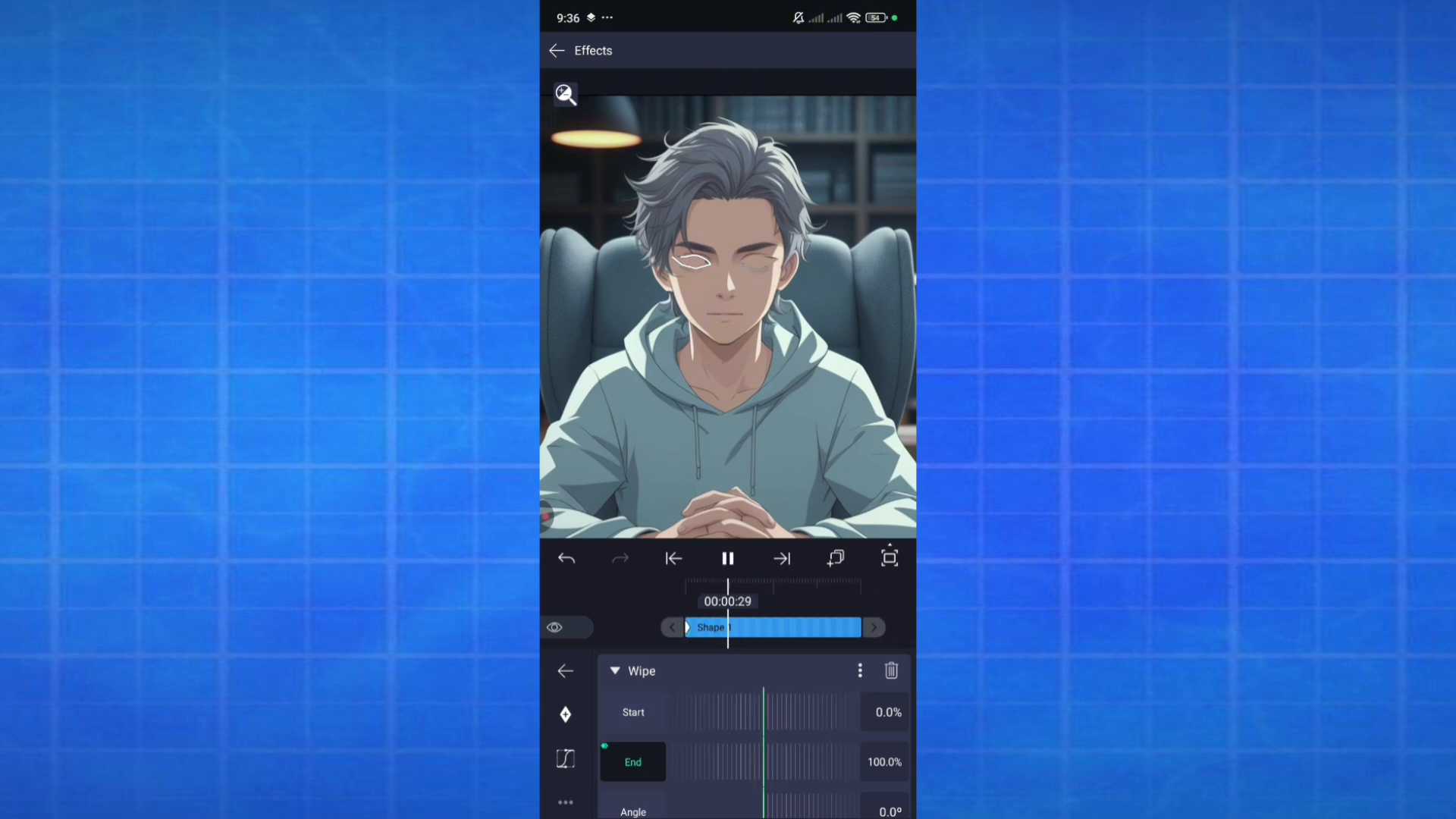
{"action": "left_click", "coordinate": [728, 558]}
{"action": "left_click", "coordinate": [565, 714]}
Return to the first keyframe and set the Wipe effect's End value to 100%
{"action": "left_click", "coordinate": [674, 558]}
{"action": "left_click_drag", "start_coordinate": [804, 762], "coordinate": [773, 762]}
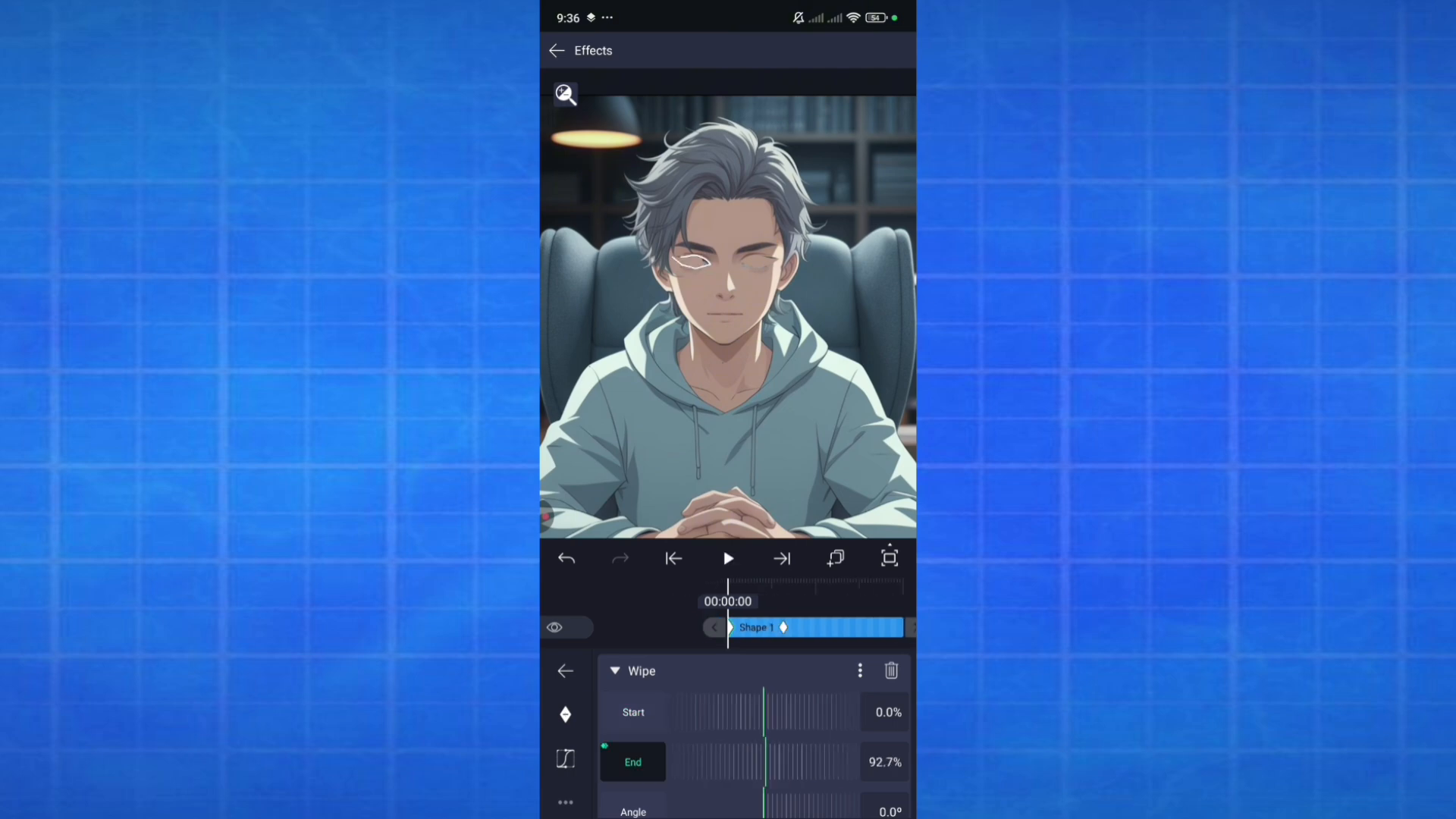
{"action": "left_click", "coordinate": [885, 761]}
{"action": "left_click", "coordinate": [681, 793]}
{"action": "left_click", "coordinate": [864, 755]}
{"action": "left_click", "coordinate": [885, 762]}
{"action": "left_click", "coordinate": [588, 755]}
{"action": "left_click", "coordinate": [681, 794]}
{"action": "left_click", "coordinate": [681, 794]}
{"action": "left_click", "coordinate": [864, 755]}
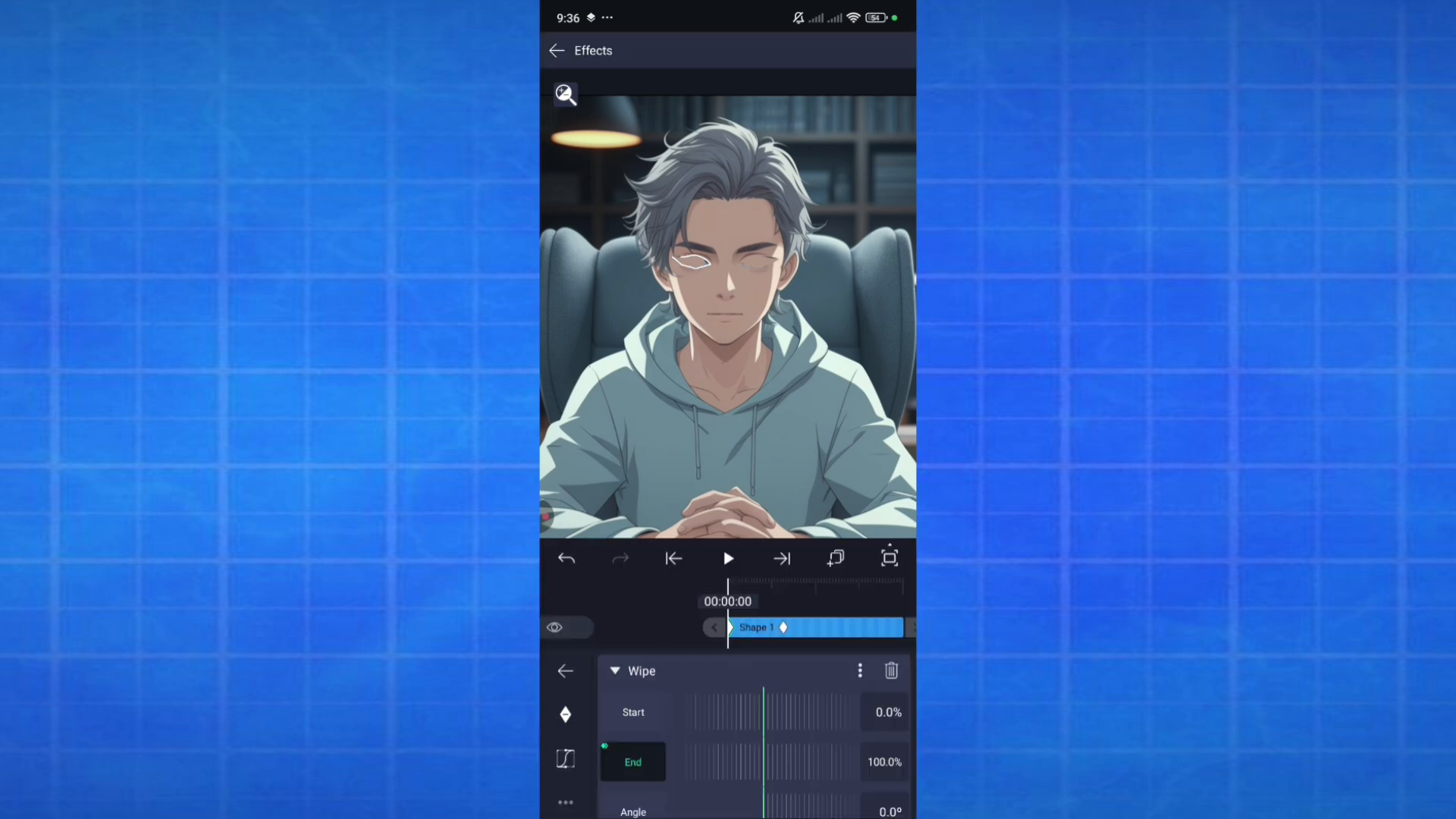
Set the Wipe effect's angle to 90° and combine the eye shape layers into a group
{"action": "scroll", "coordinate": [751, 751], "scroll_direction": "down", "scroll_amount": 1}
{"action": "left_click_drag", "start_coordinate": [819, 746], "coordinate": [739, 747]}
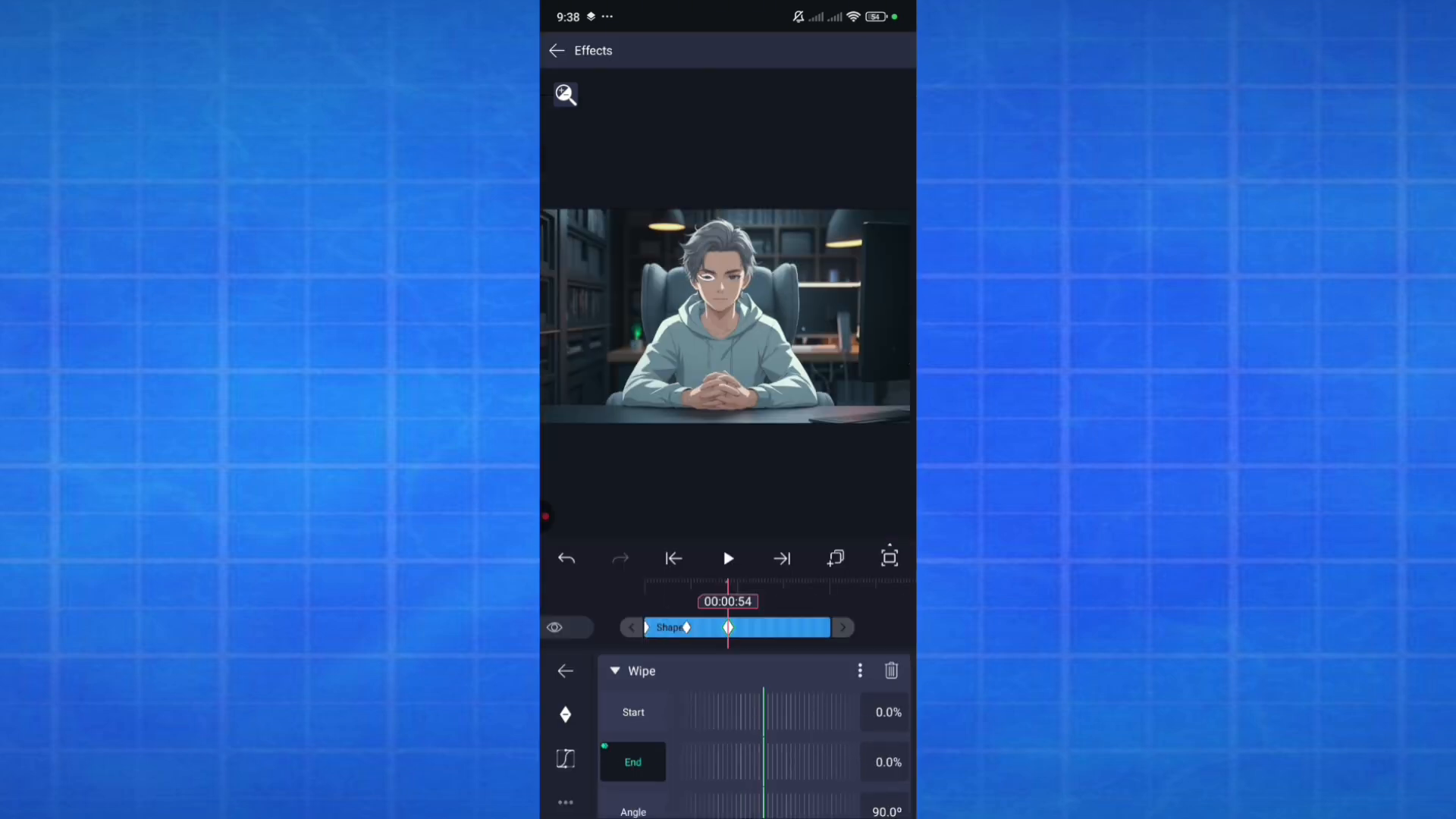
{"action": "left_click", "coordinate": [566, 652]}
{"action": "left_click", "coordinate": [759, 50]}
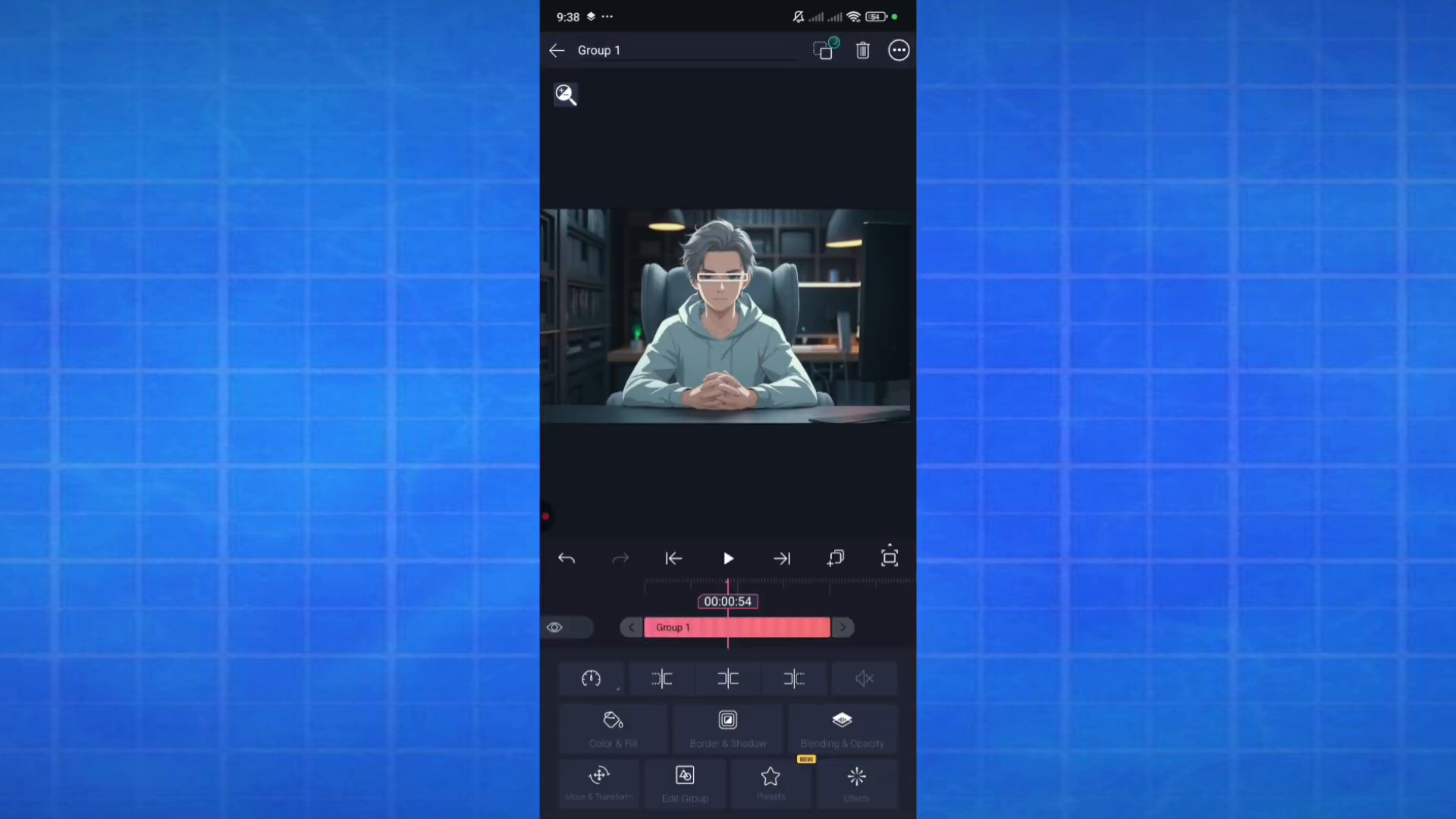
Paste a copy of the Group 1 blink layer further along the timeline
{"action": "left_click", "coordinate": [673, 558]}
{"action": "left_click", "coordinate": [728, 558]}
{"action": "left_click", "coordinate": [728, 558]}
{"action": "left_click", "coordinate": [835, 558]}
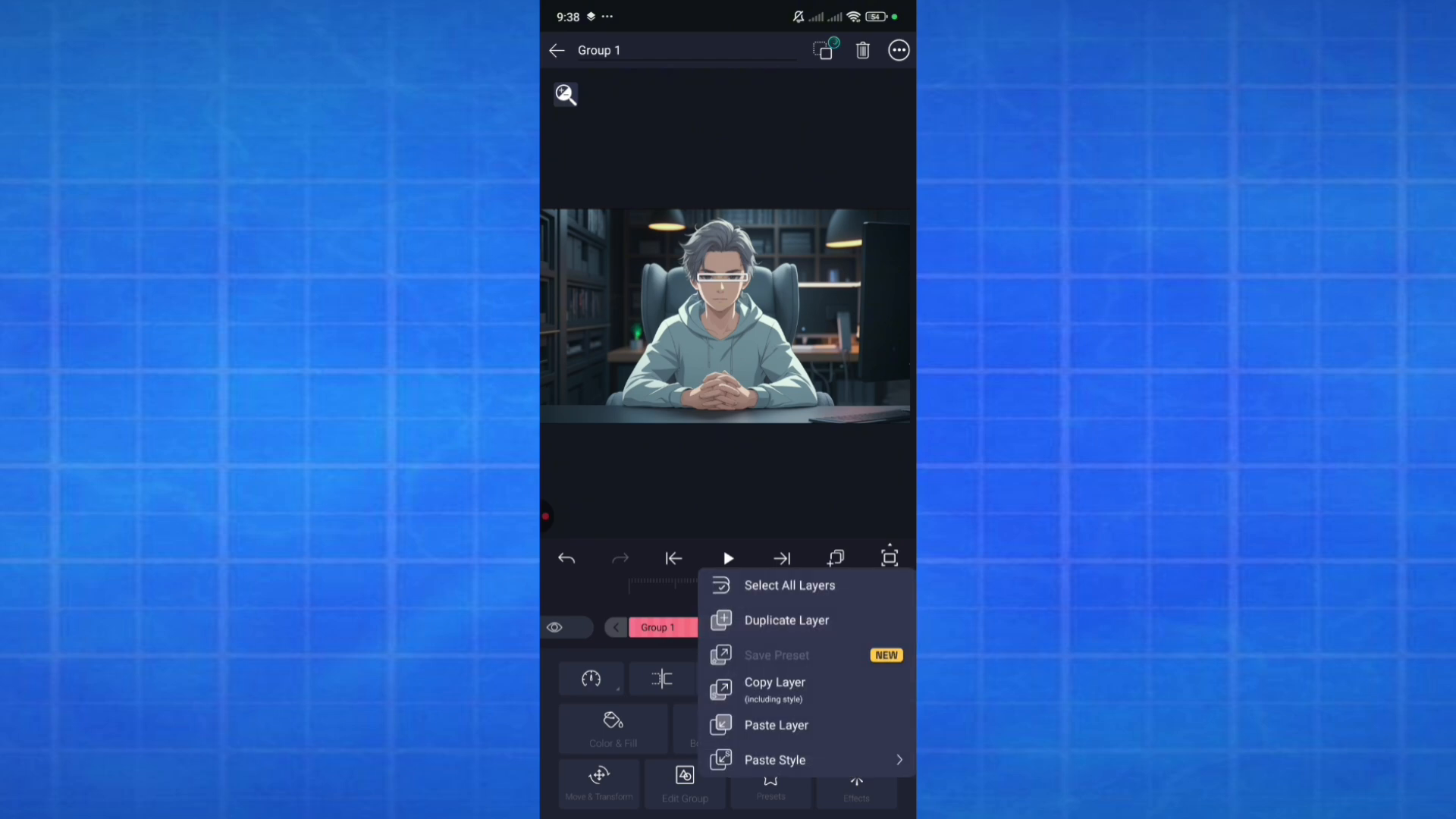
{"action": "left_click", "coordinate": [776, 725]}
Paste three more copies of Group 1 at spaced moments along the timeline so the blink repeats
{"action": "left_click", "coordinate": [728, 558]}
{"action": "left_click", "coordinate": [728, 558]}
{"action": "left_click", "coordinate": [836, 558]}
{"action": "left_click", "coordinate": [788, 722]}
{"action": "left_click", "coordinate": [728, 558]}
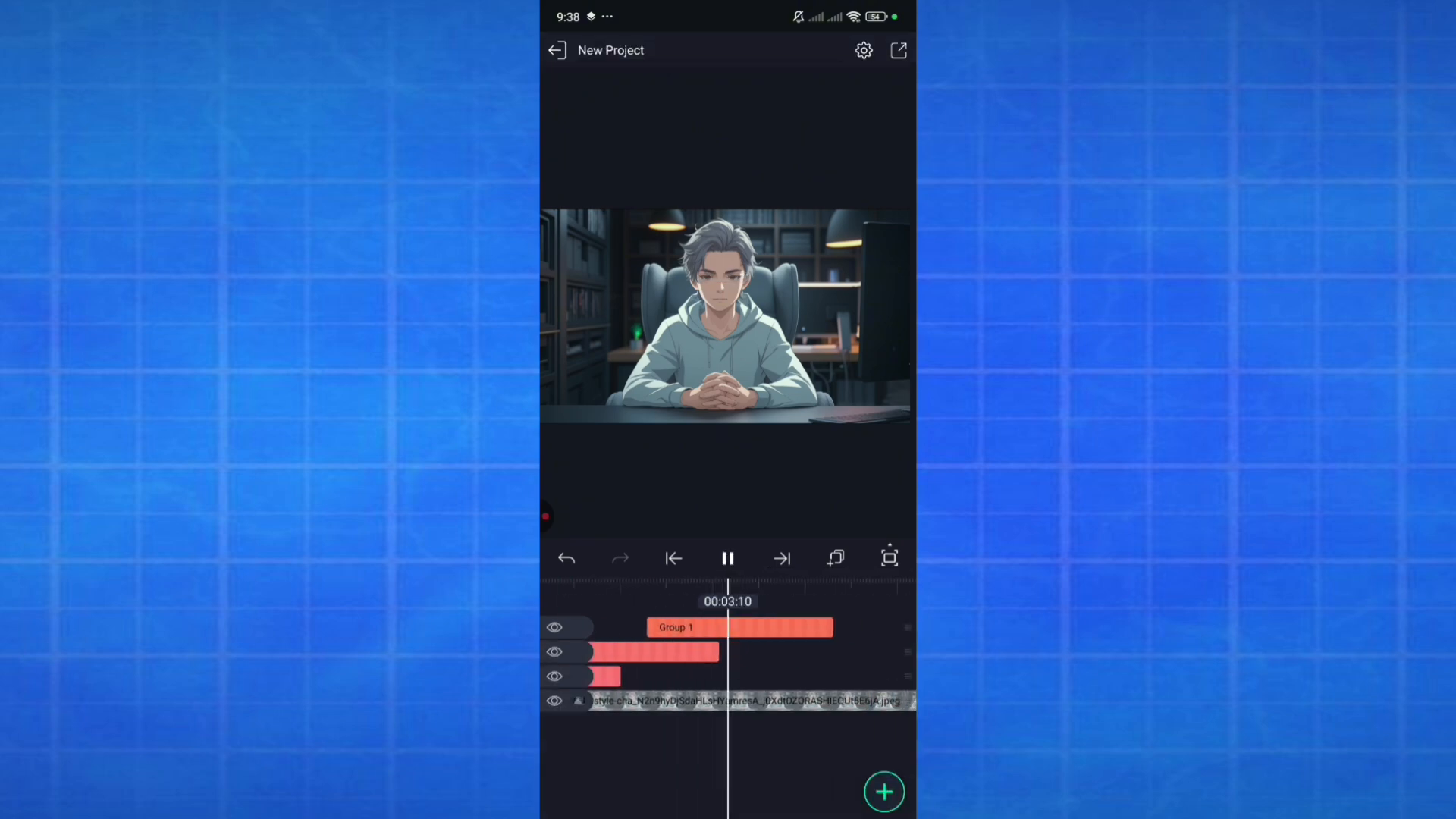
{"action": "left_click", "coordinate": [728, 558]}
{"action": "left_click", "coordinate": [836, 558]}
{"action": "left_click", "coordinate": [788, 723]}
{"action": "left_click", "coordinate": [728, 558]}
{"action": "left_click", "coordinate": [727, 558]}
{"action": "left_click", "coordinate": [835, 558]}
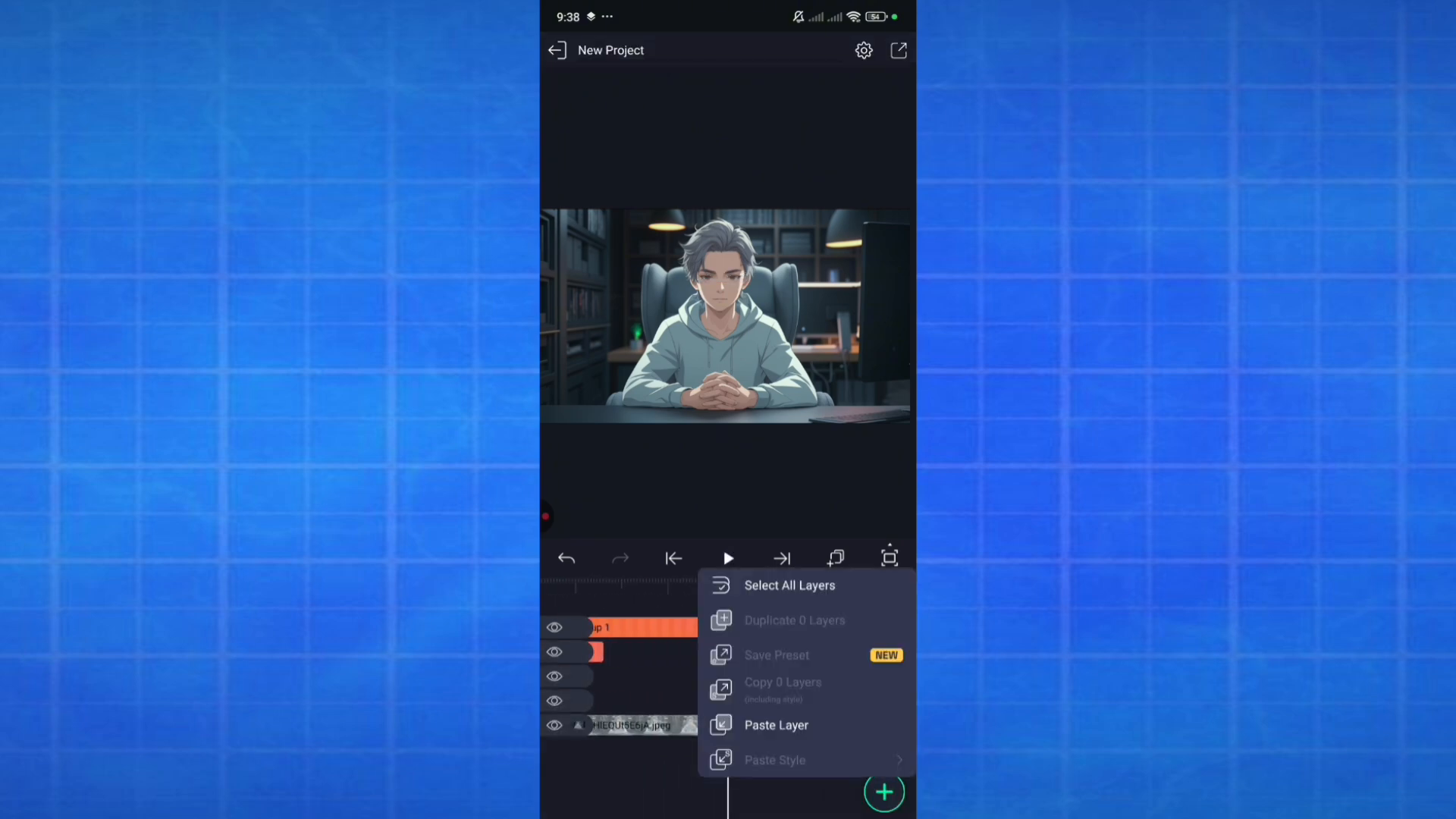
{"action": "left_click", "coordinate": [776, 724]}
Play back the blinking animation and export the project
{"action": "left_click", "coordinate": [727, 558]}
{"action": "left_click", "coordinate": [728, 558]}
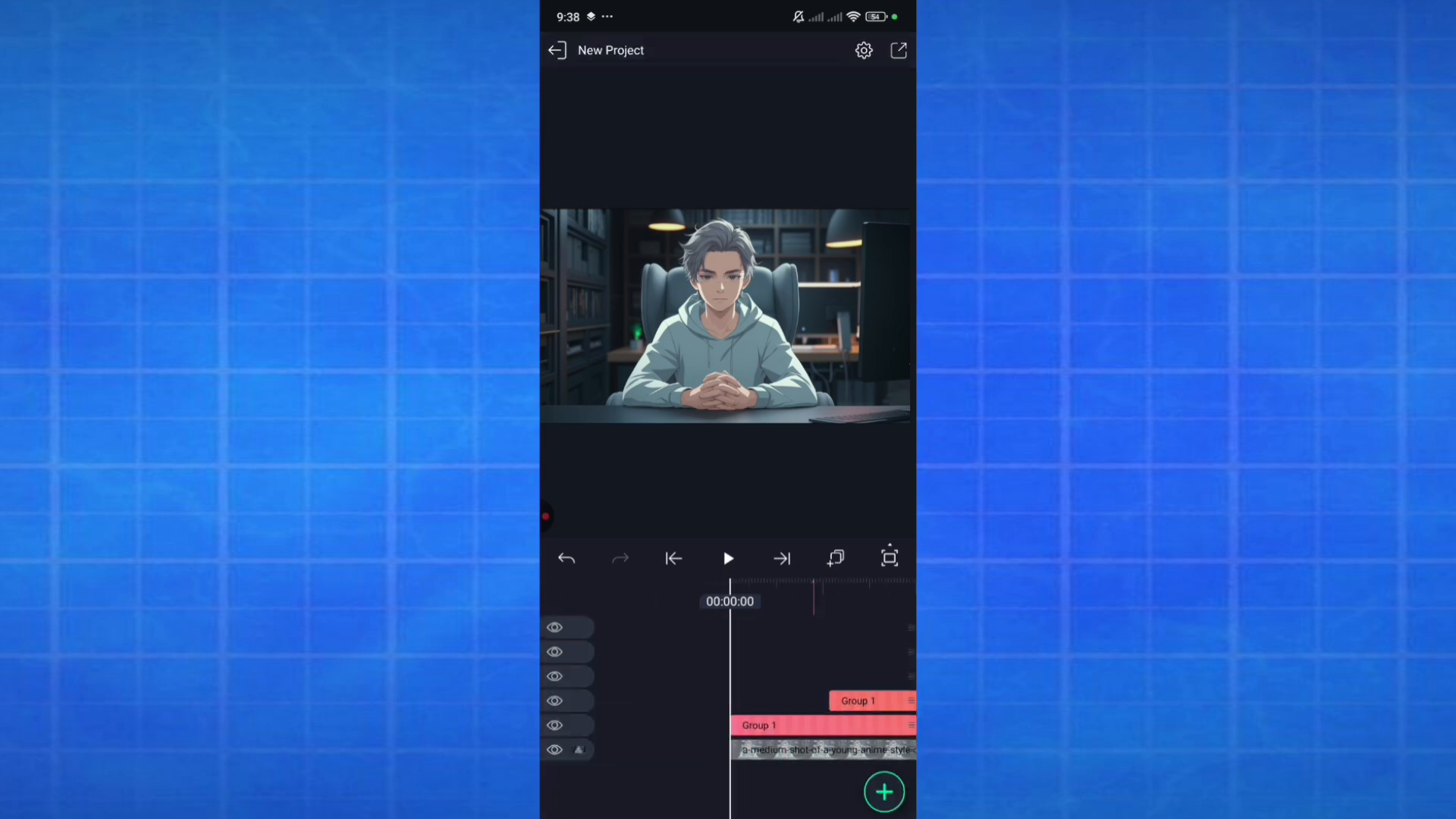
{"action": "left_click", "coordinate": [899, 50]}
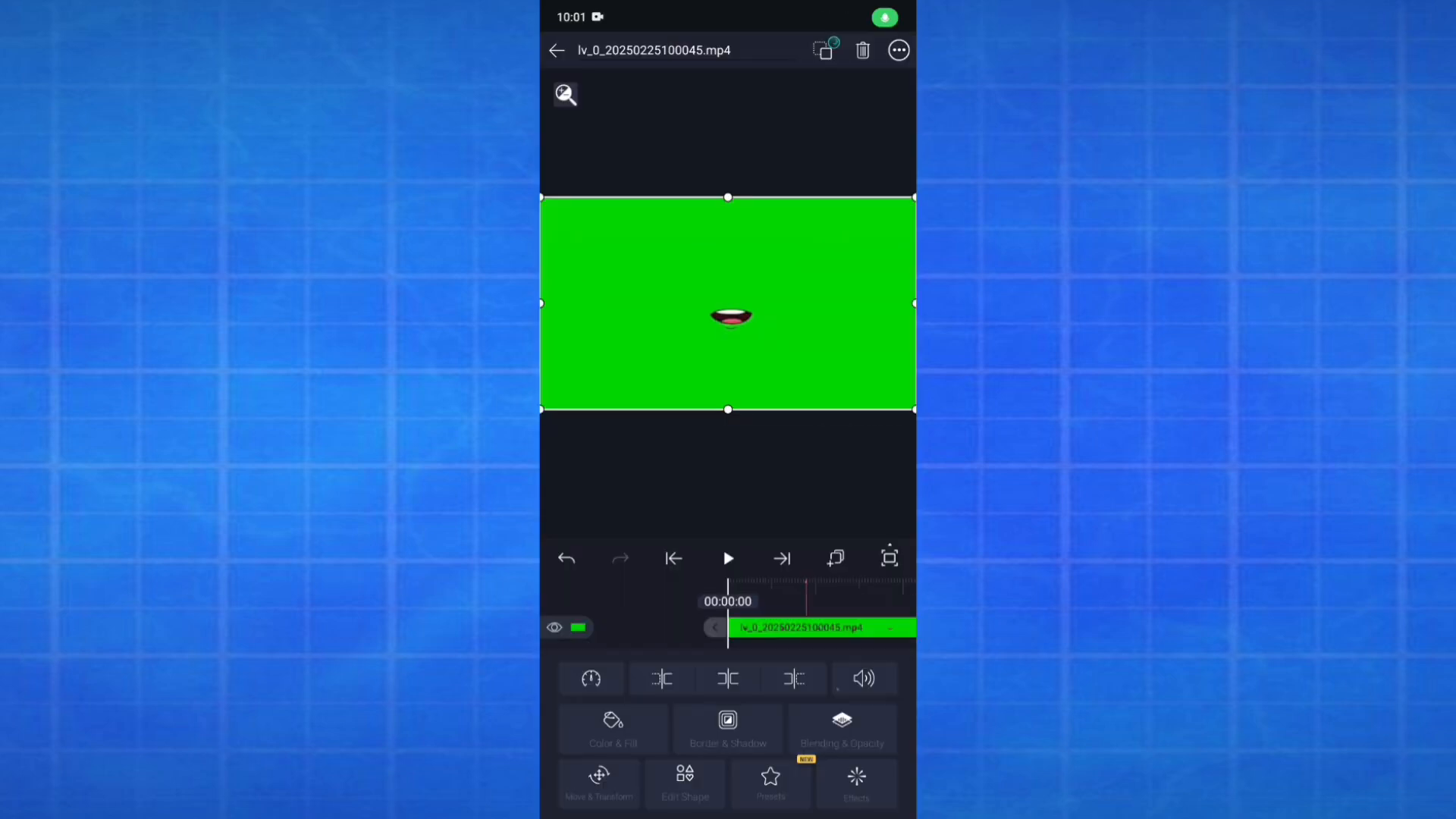
{"action": "left_click", "coordinate": [770, 777]}
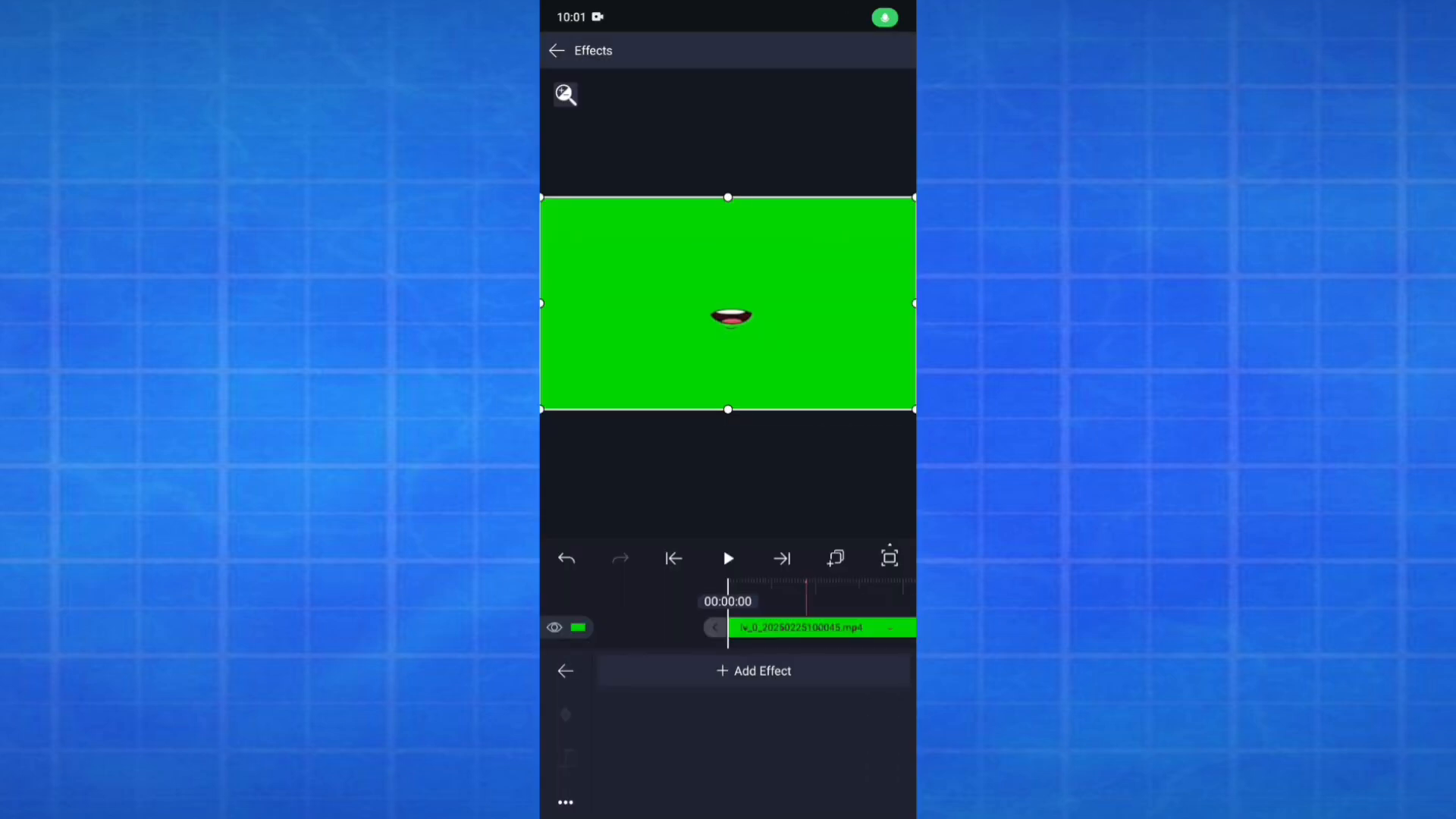
Add a Chroma Key effect to the green-screen mouth clip and set its threshold to 0.2034
{"action": "left_click", "coordinate": [747, 669]}
{"action": "left_click", "coordinate": [630, 770]}
{"action": "left_click", "coordinate": [642, 670]}
{"action": "left_click", "coordinate": [660, 670]}
{"action": "left_click_drag", "start_coordinate": [796, 746], "coordinate": [736, 745]}
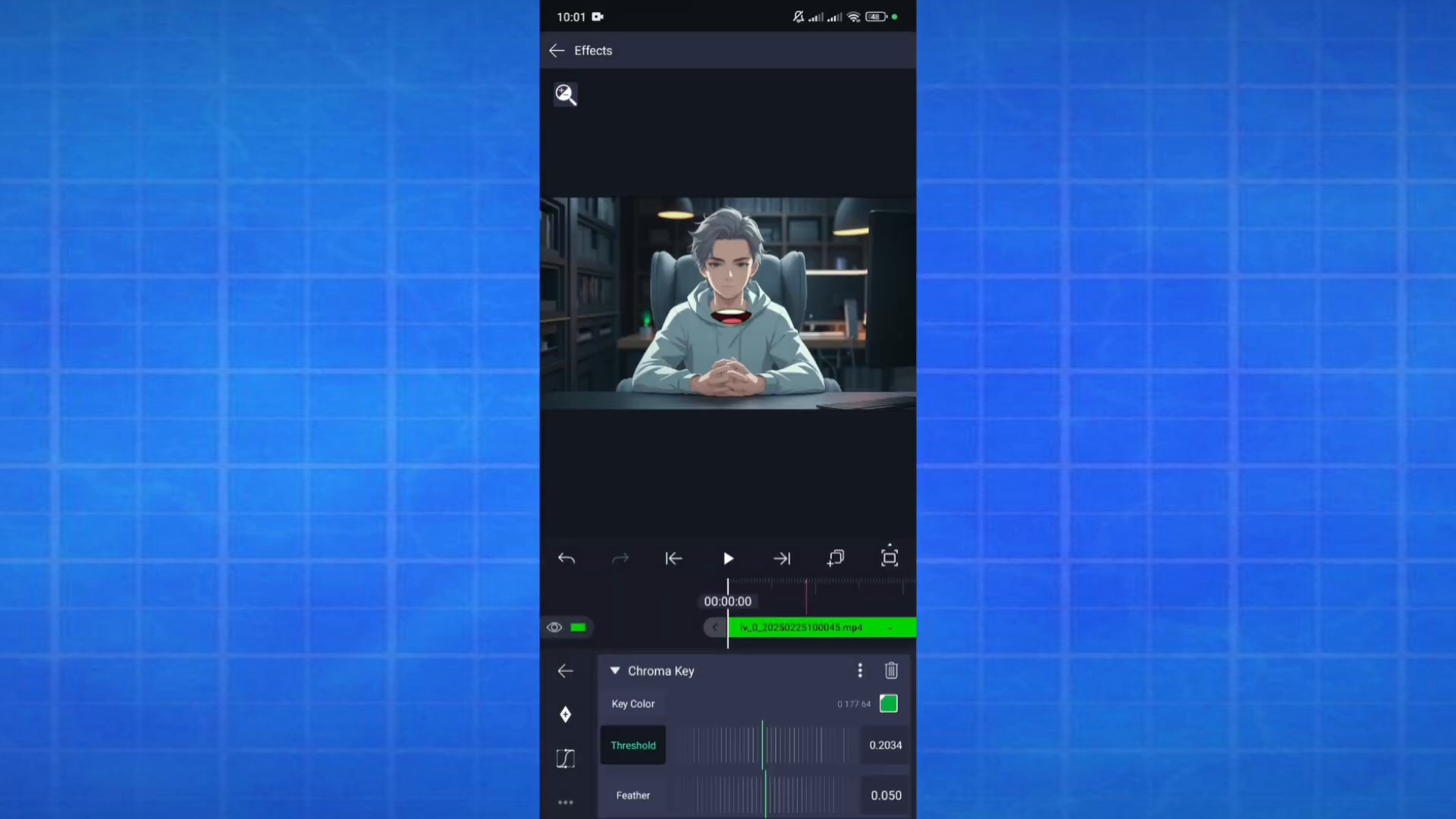
Move the keyed mouth clip up onto the character's face
{"action": "left_click", "coordinate": [557, 50]}
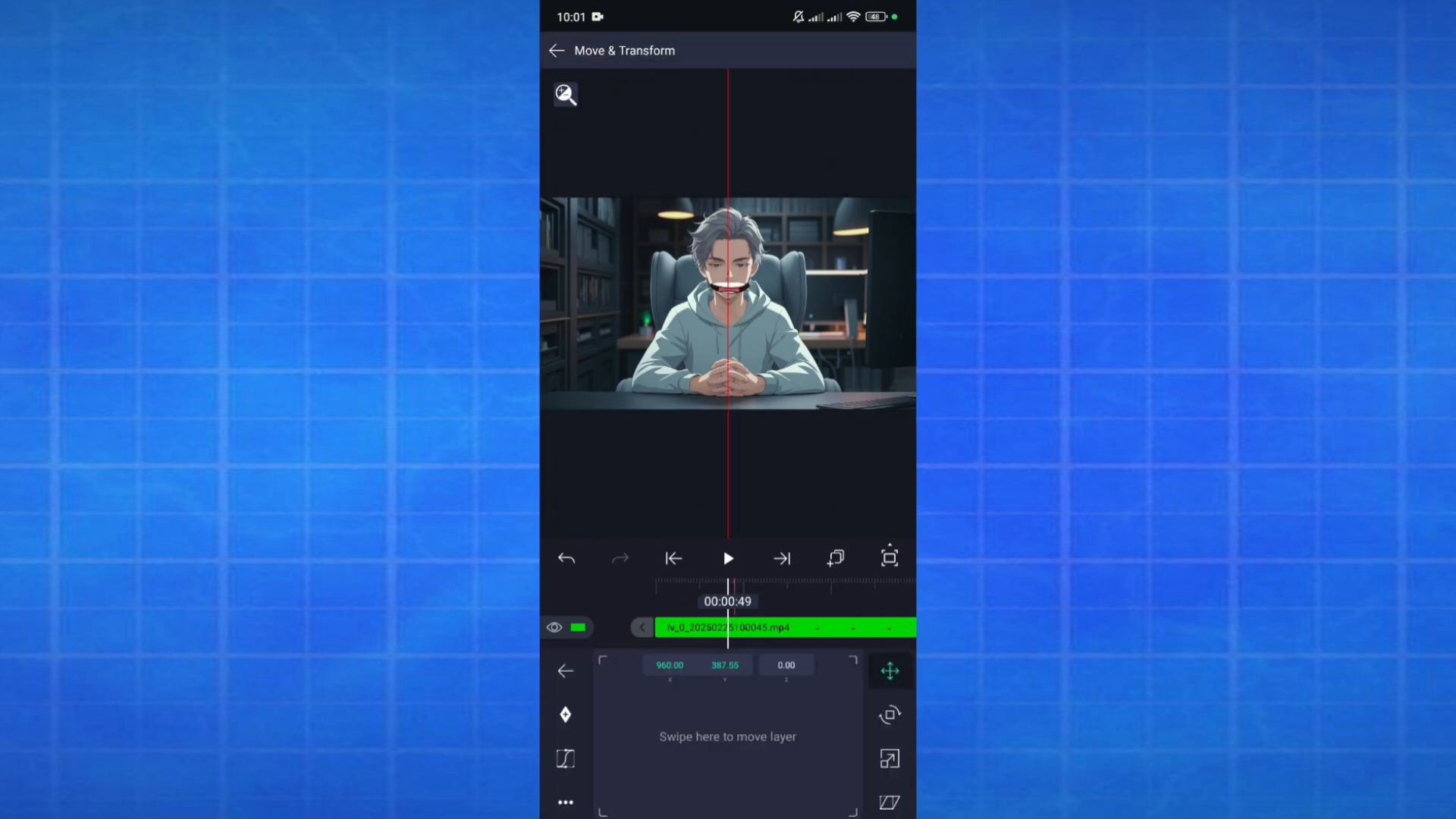
{"action": "left_click", "coordinate": [889, 670]}
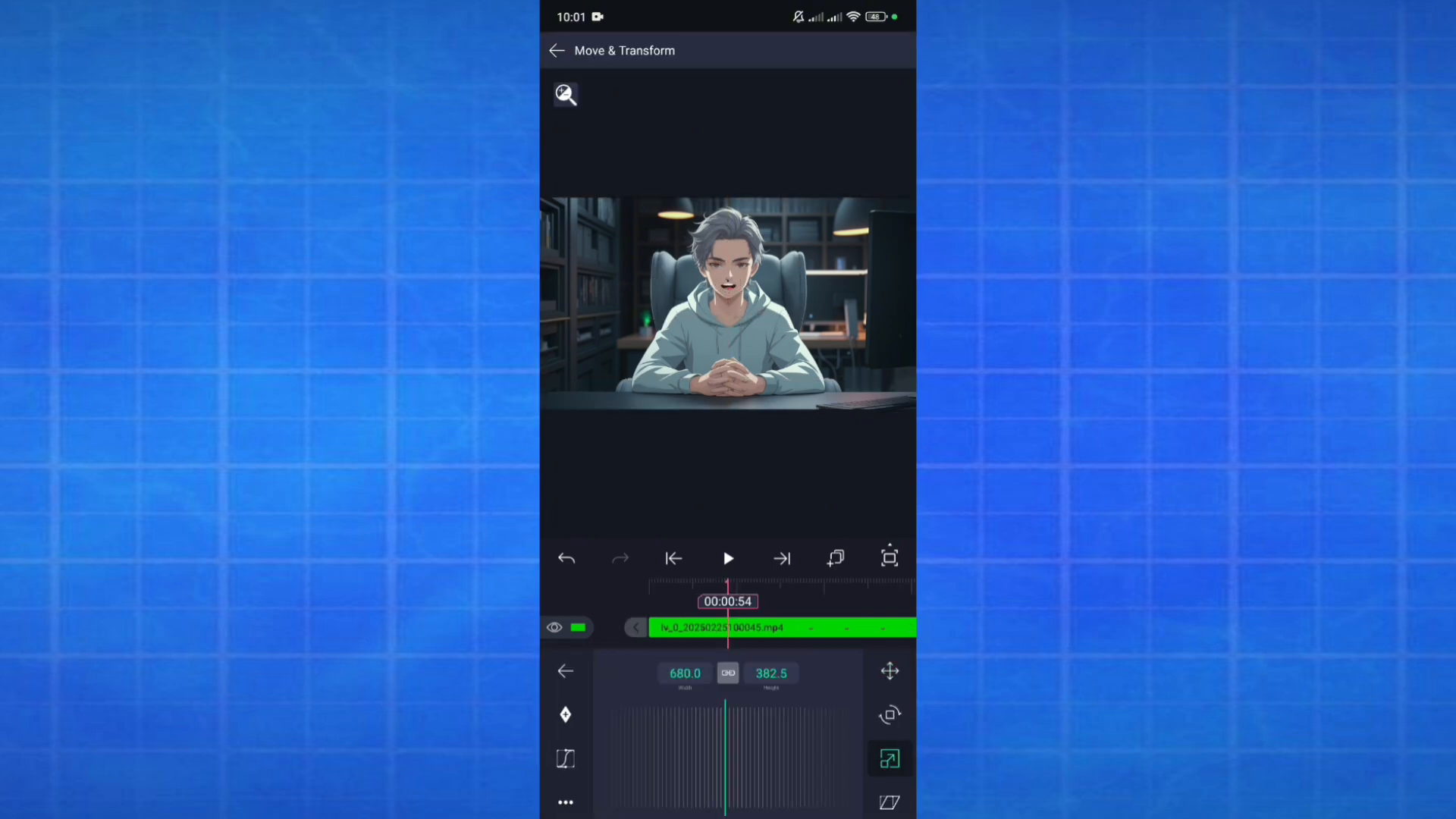
{"action": "left_click", "coordinate": [890, 670]}
{"action": "left_click", "coordinate": [557, 50]}
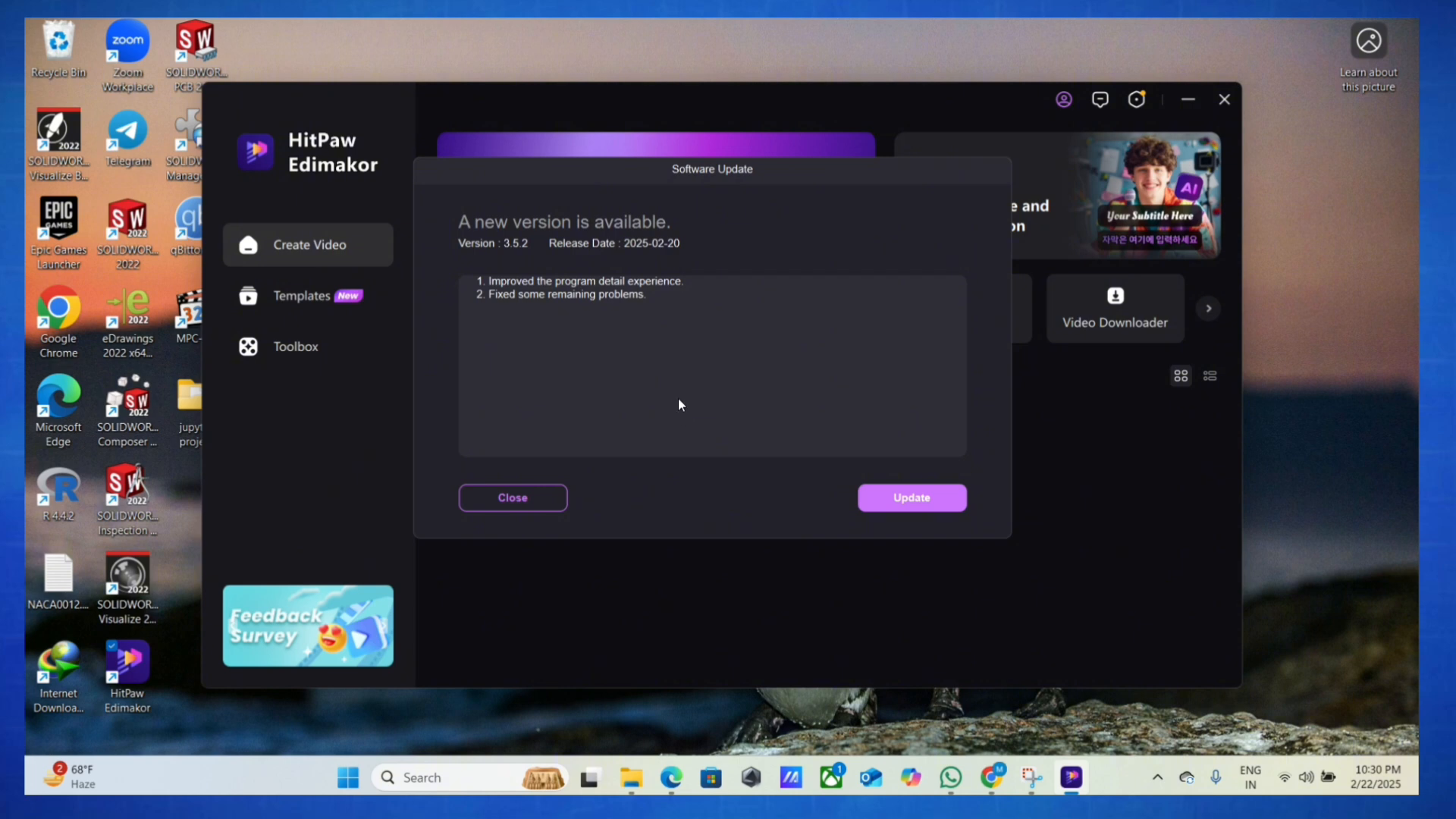
Switch to HitPaw Edimakor, skip its software update, and open the AI Avatar feature in a new video project
{"action": "left_click", "coordinate": [516, 497]}
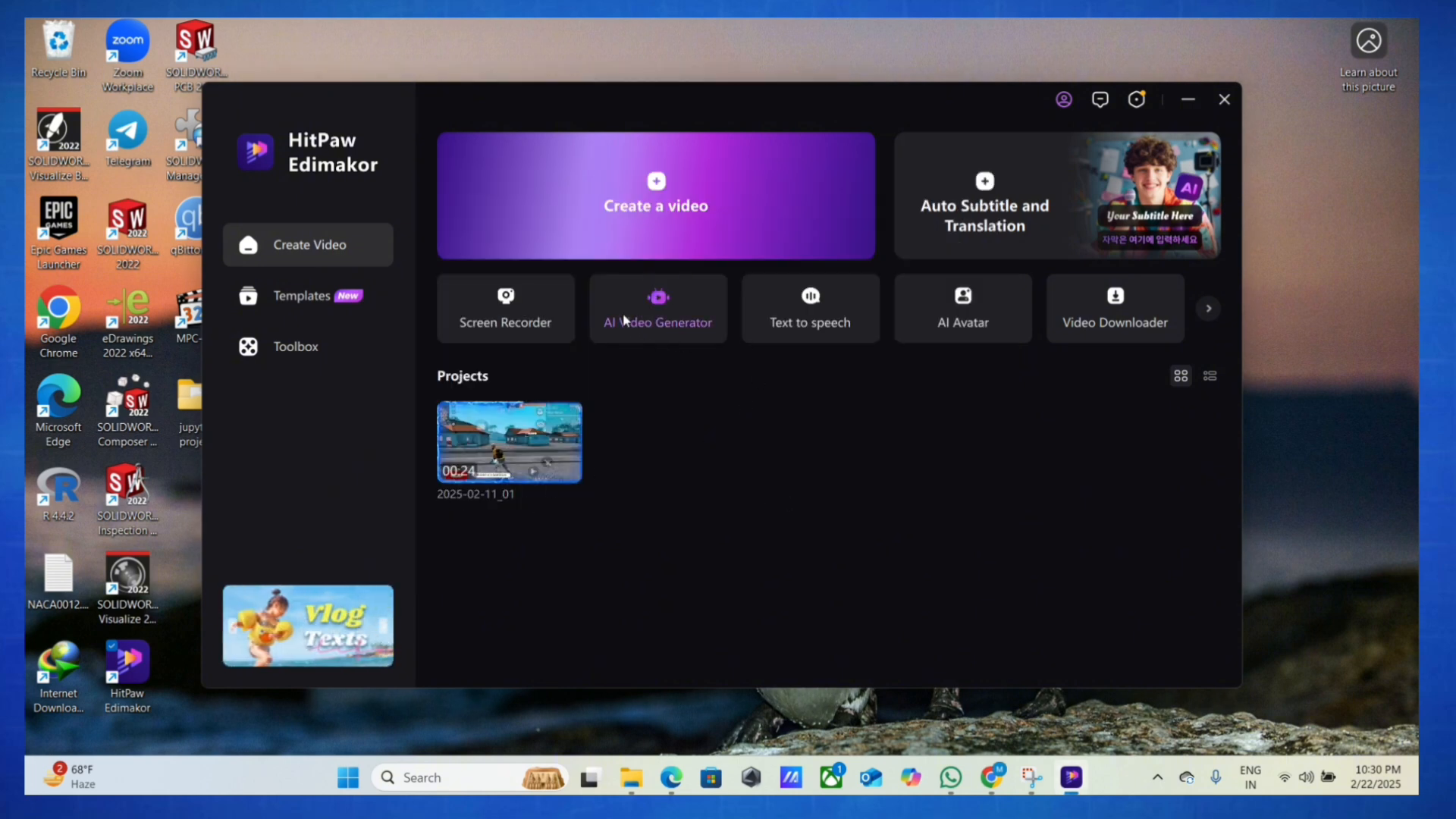
{"action": "left_click", "coordinate": [645, 227]}
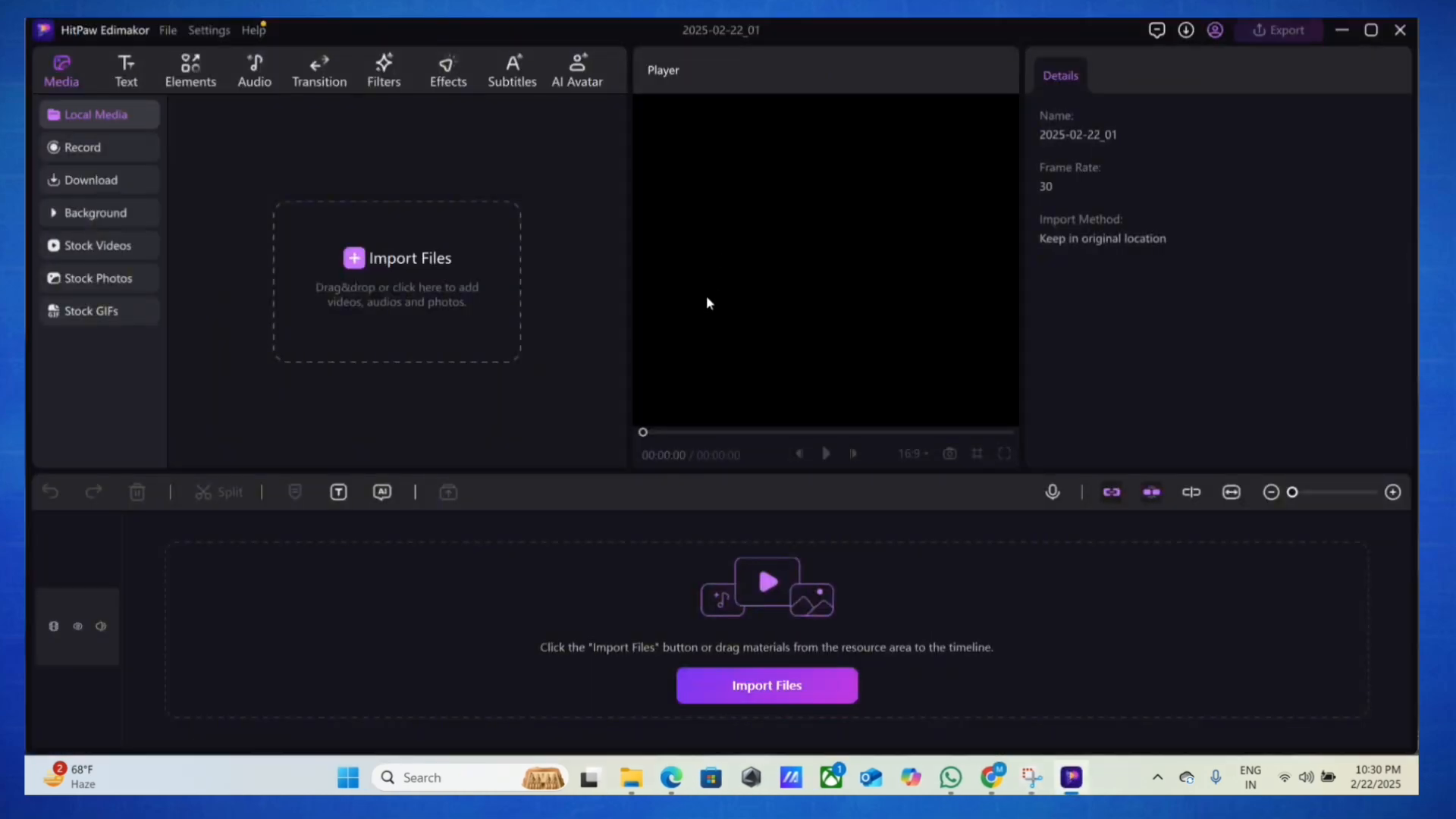
{"action": "left_click", "coordinate": [573, 75]}
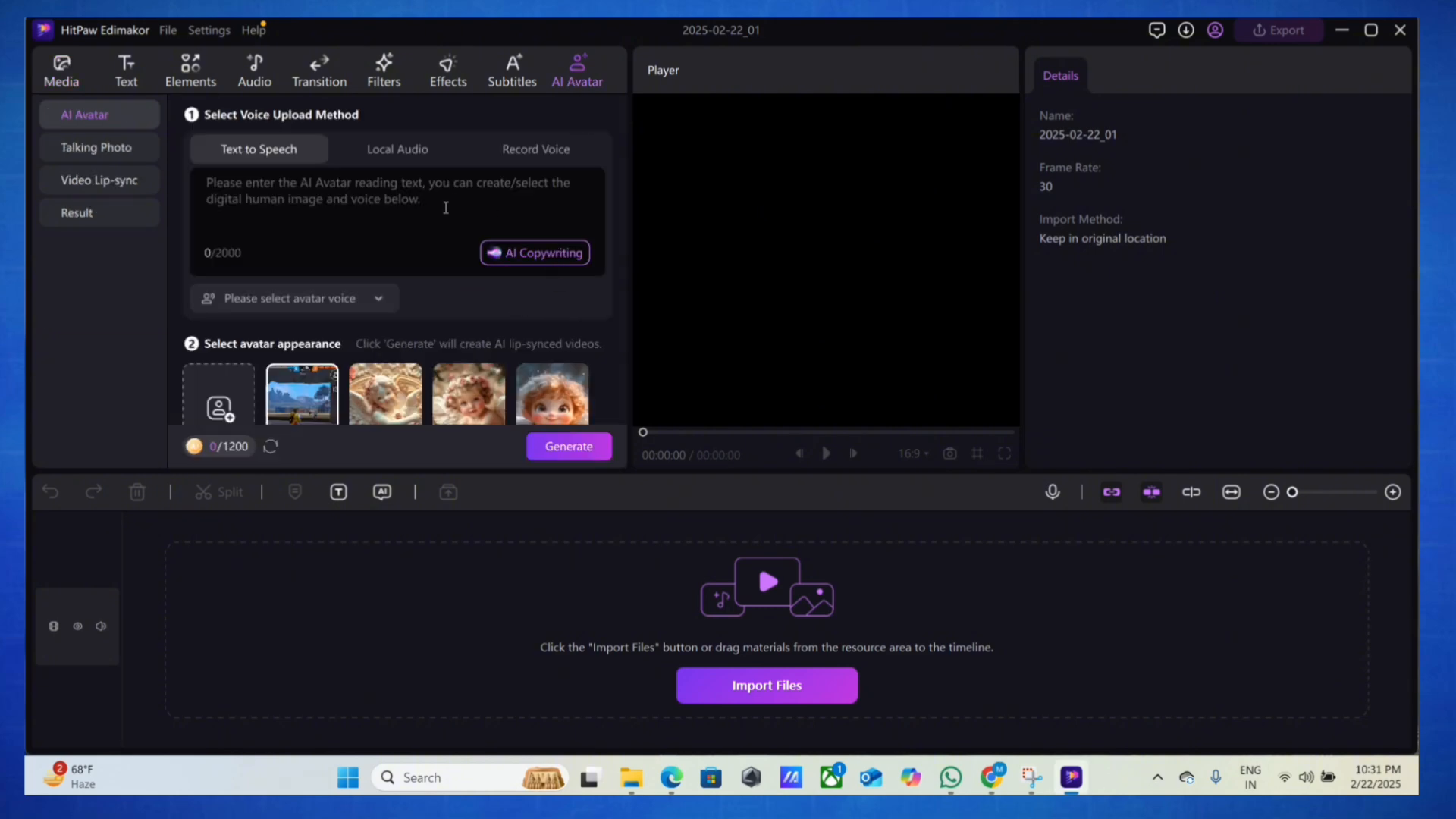
Import the clip of the character at the desk from the computer as a custom avatar video
{"action": "scroll", "coordinate": [415, 319], "scroll_direction": "down", "scroll_amount": 1}
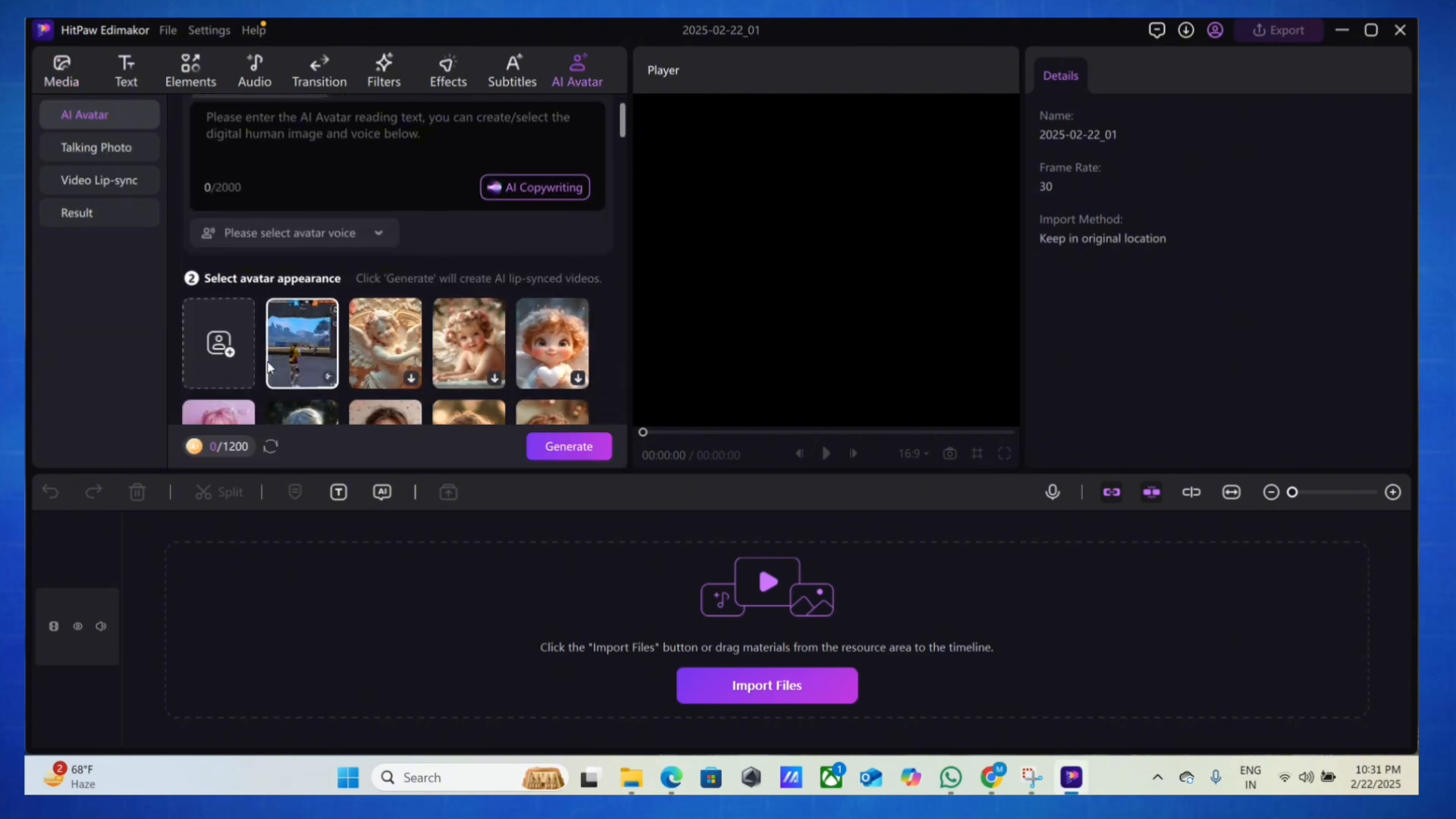
{"action": "left_click", "coordinate": [227, 350]}
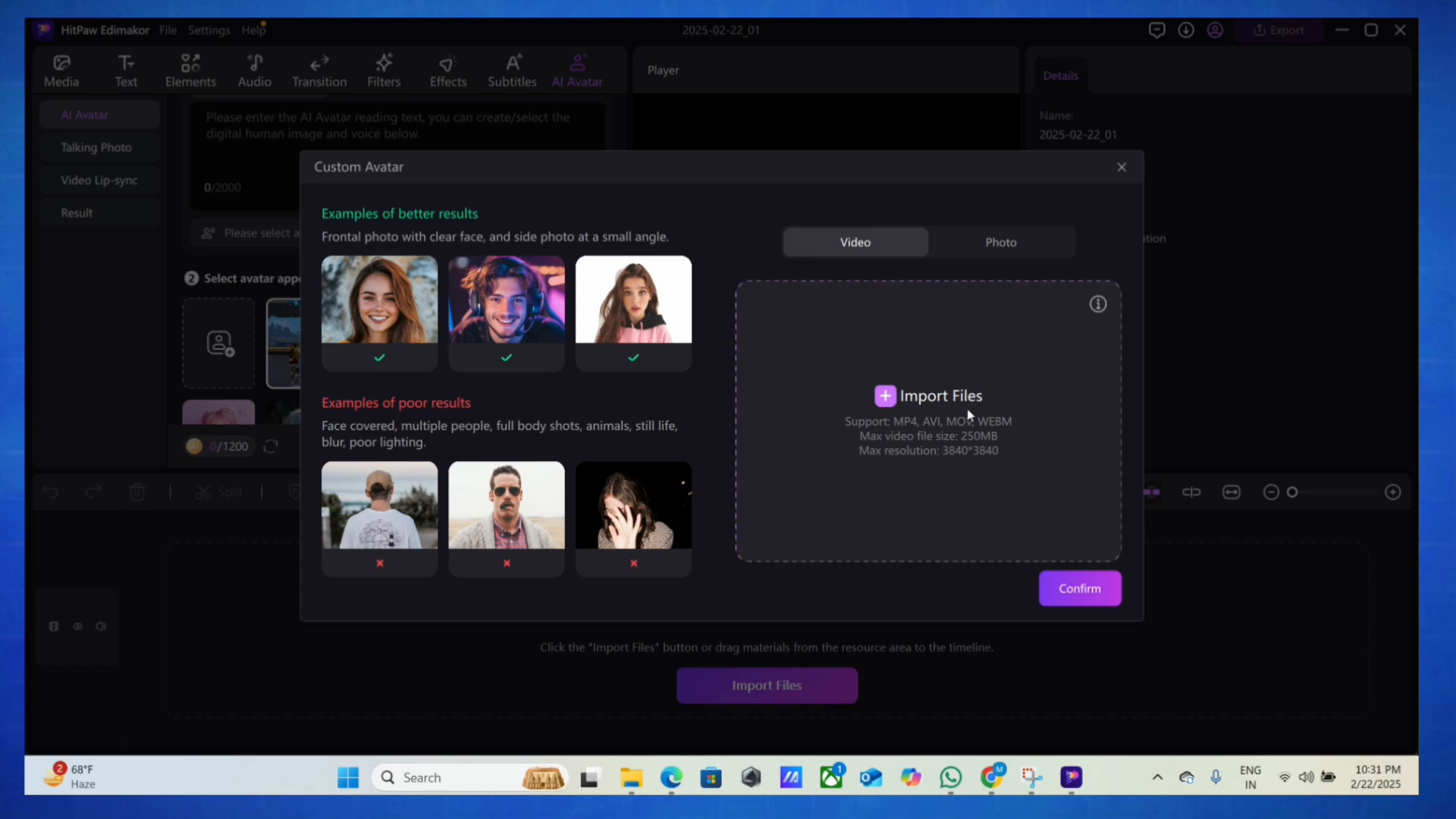
{"action": "left_click", "coordinate": [885, 395]}
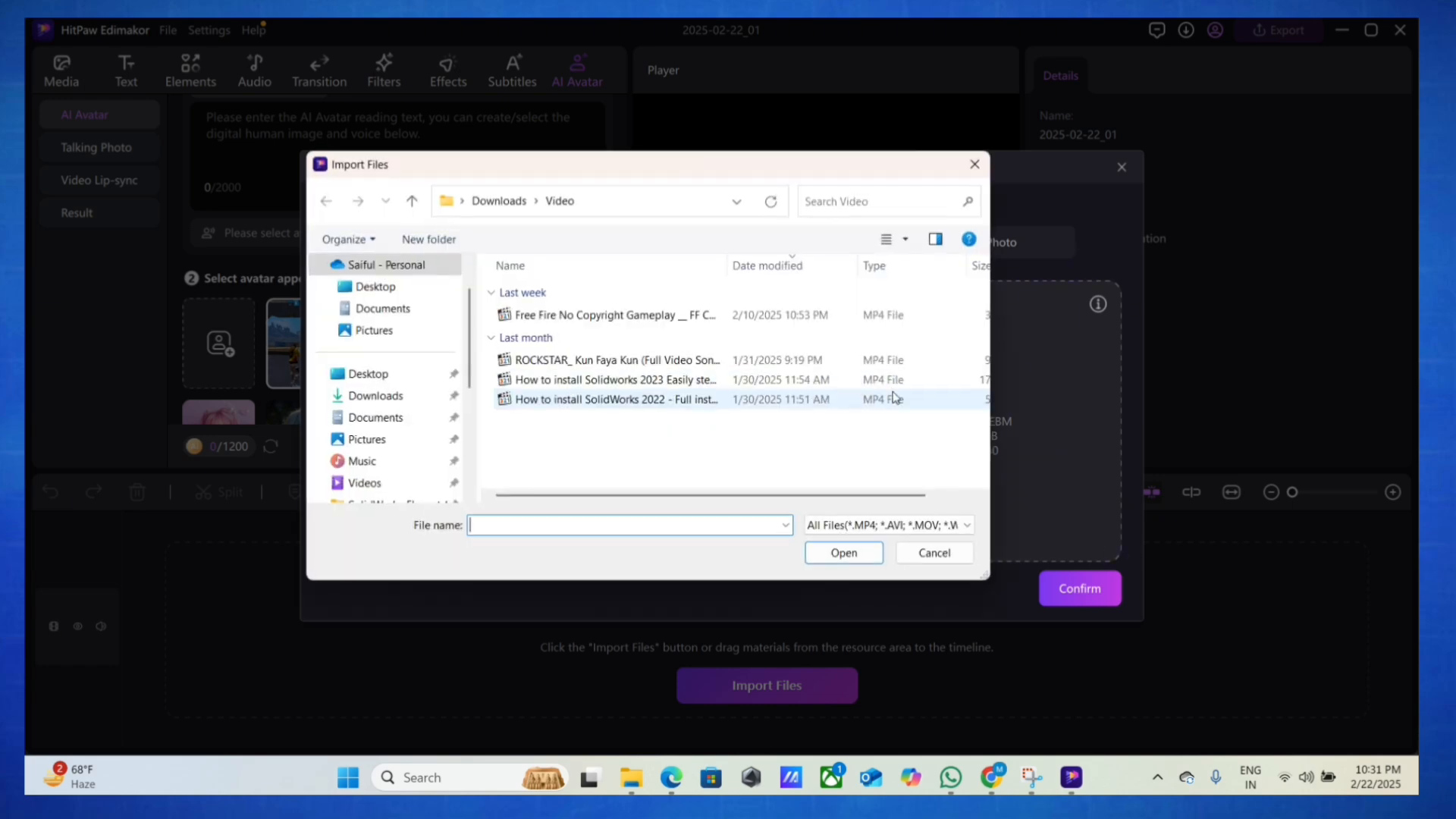
{"action": "scroll", "coordinate": [402, 394], "scroll_direction": "down", "scroll_amount": 5}
{"action": "left_click", "coordinate": [402, 427]}
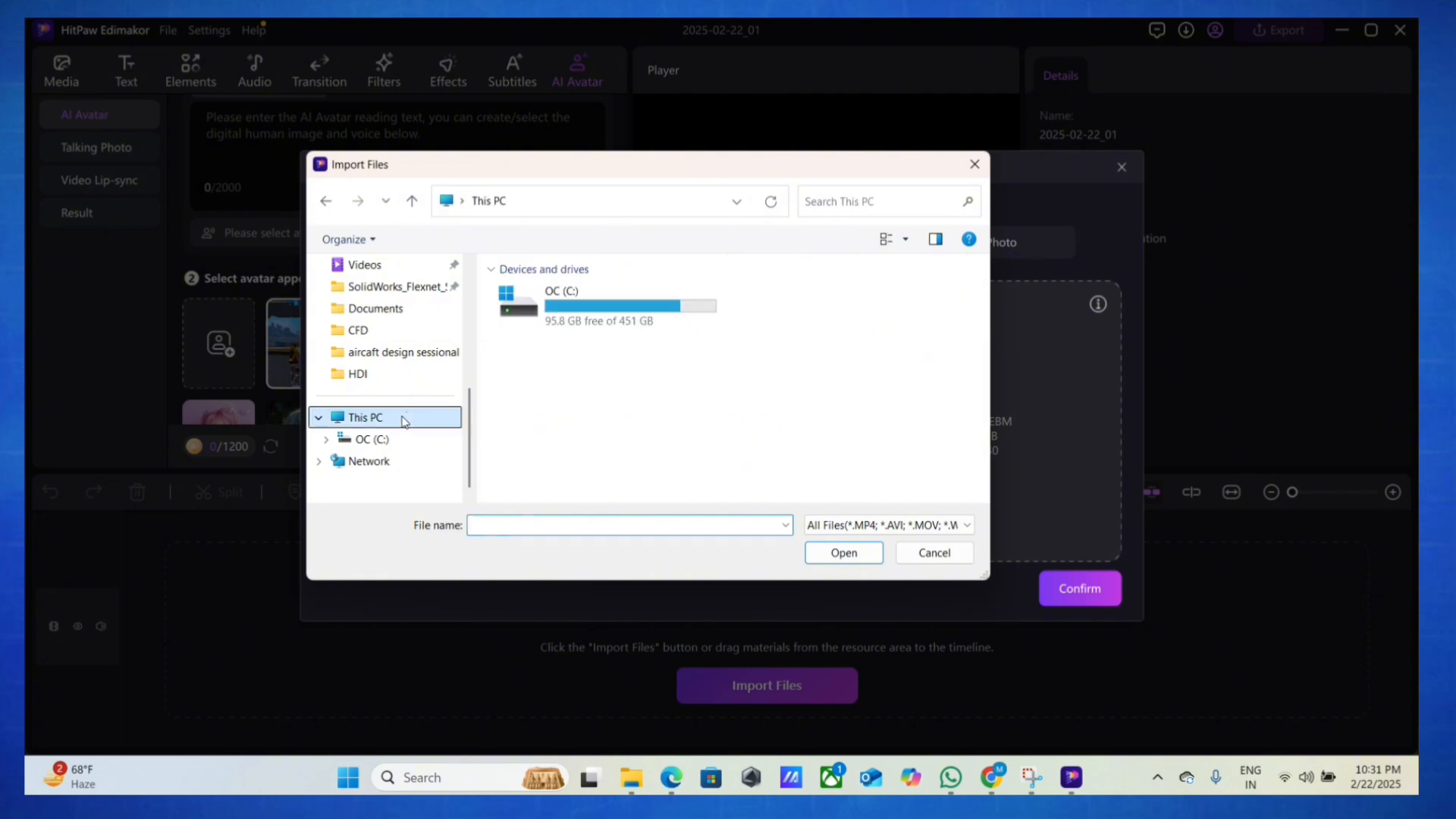
{"action": "left_click", "coordinate": [1080, 588]}
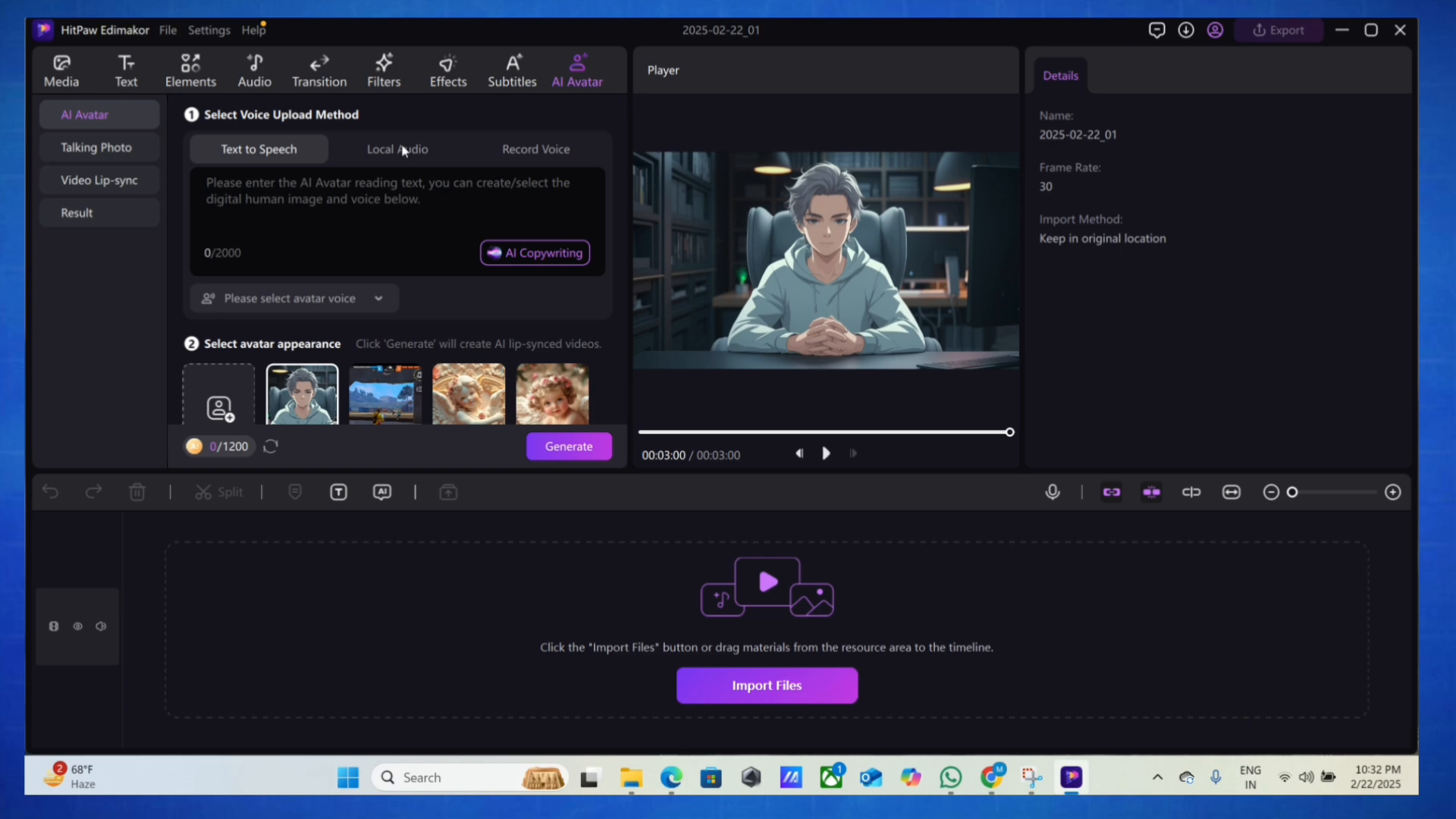
Load the WhatsApp MP3 recording as the avatar's local audio and generate the lip-synced video
{"action": "left_click", "coordinate": [402, 149]}
{"action": "left_click", "coordinate": [362, 226]}
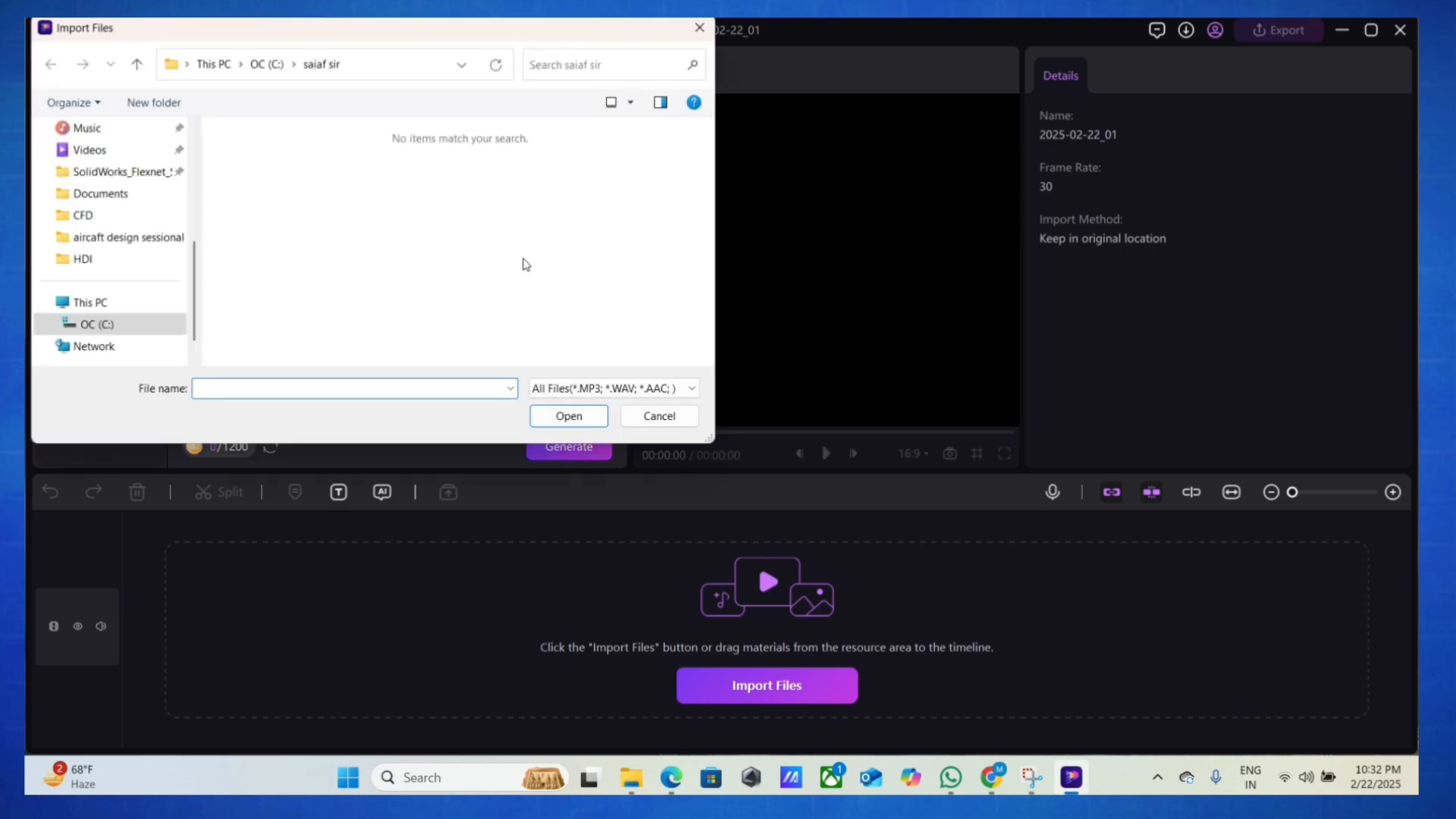
{"action": "left_click", "coordinate": [95, 304]}
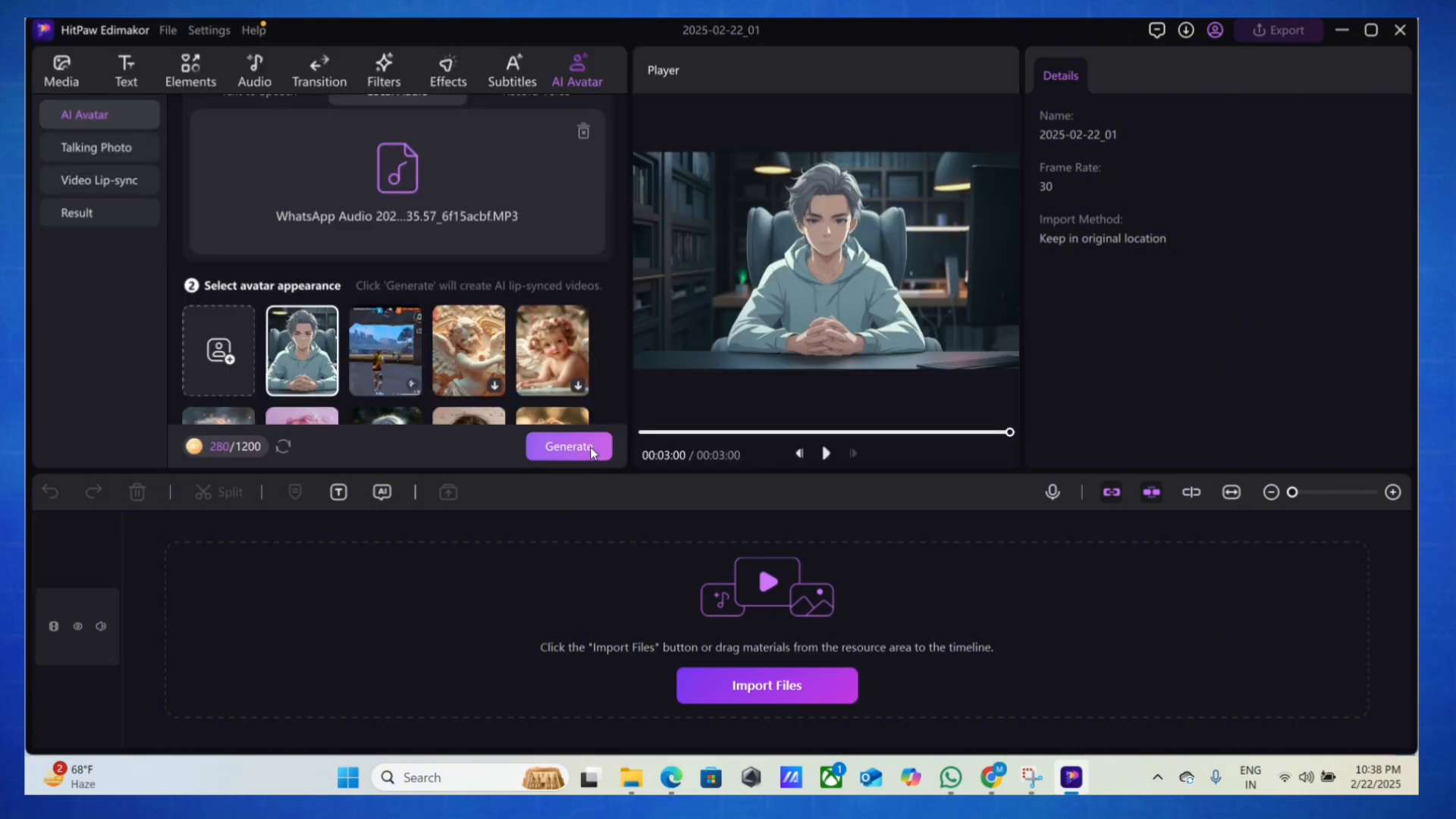
{"action": "left_click", "coordinate": [590, 447]}
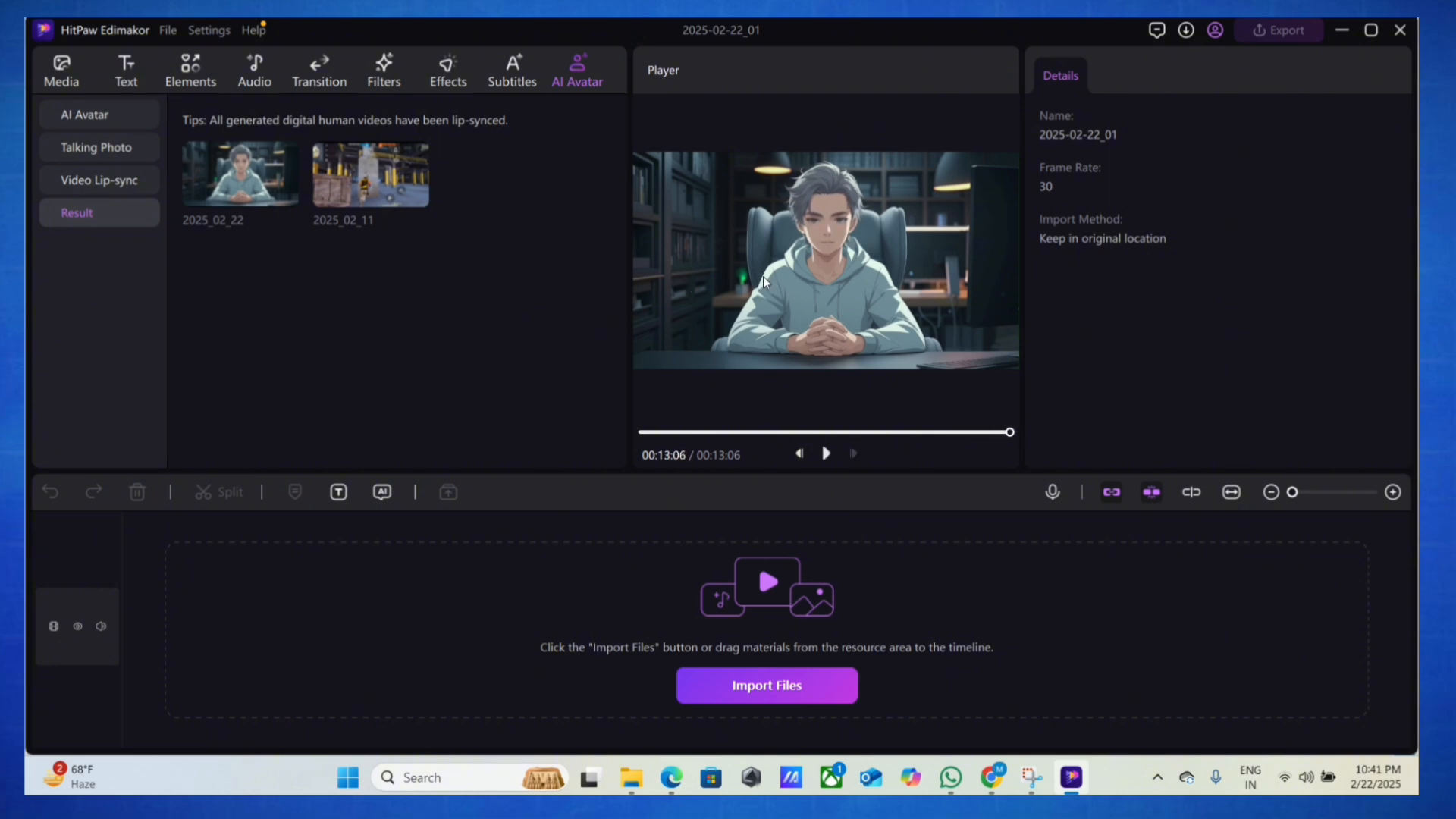
Place the generated 2025_02_22 lip-sync video on the timeline and play it
{"action": "left_click_drag", "start_coordinate": [208, 180], "coordinate": [289, 578]}
{"action": "left_click", "coordinate": [827, 454]}
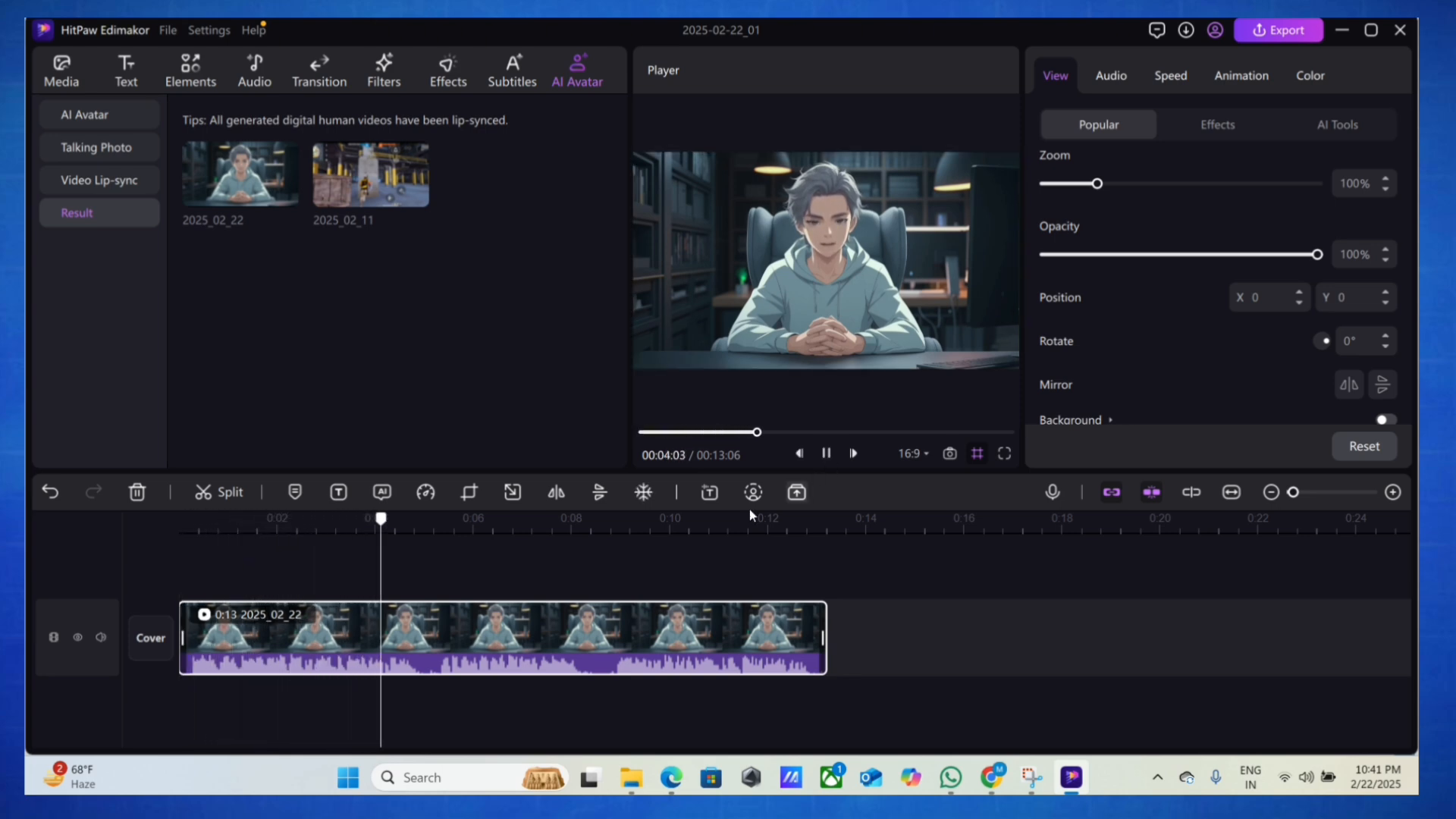
Preview the trending Like, Subscribe and Get Notified sticker among the basic stickers
{"action": "left_click", "coordinate": [199, 82]}
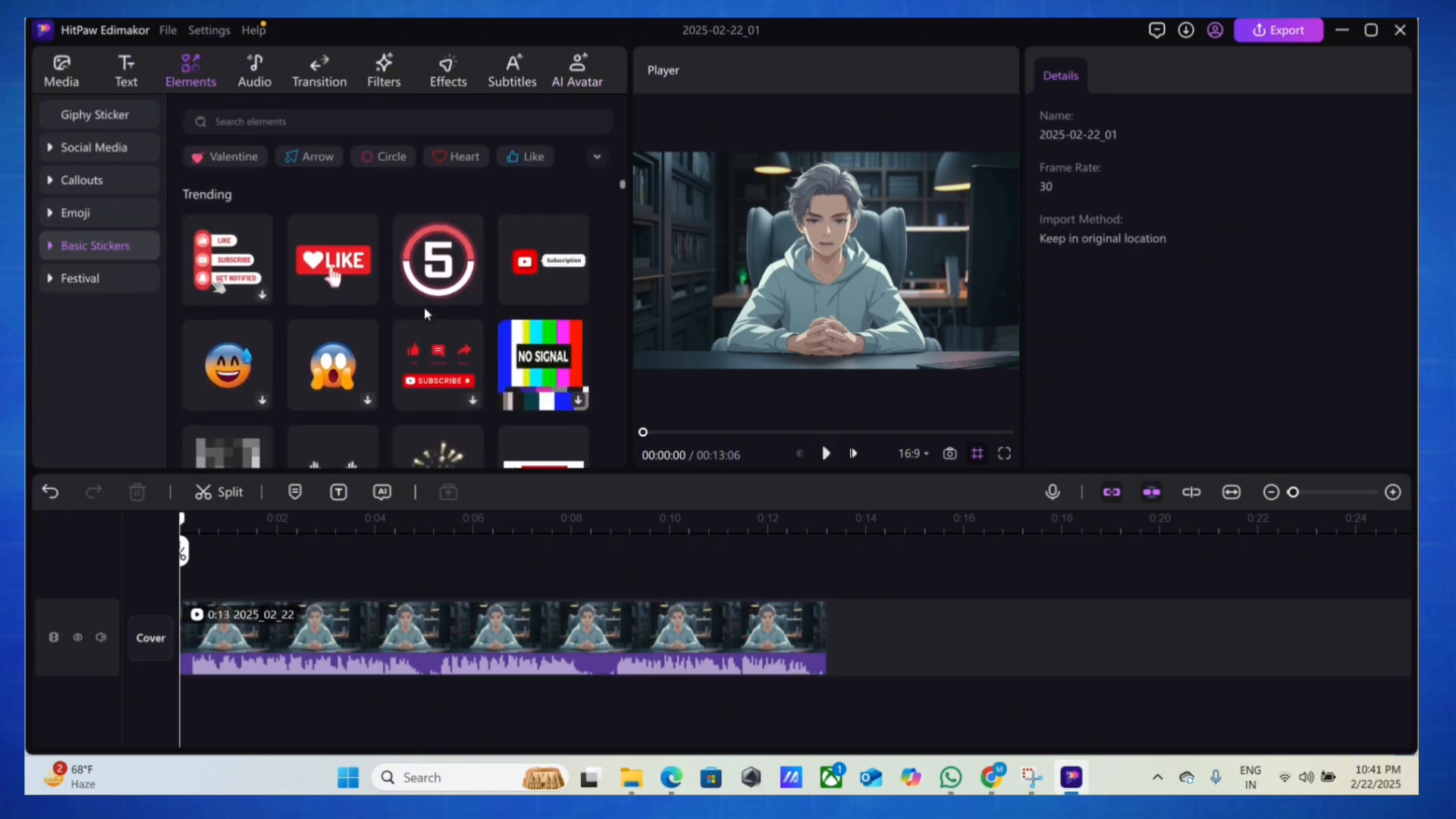
{"action": "left_click", "coordinate": [238, 262]}
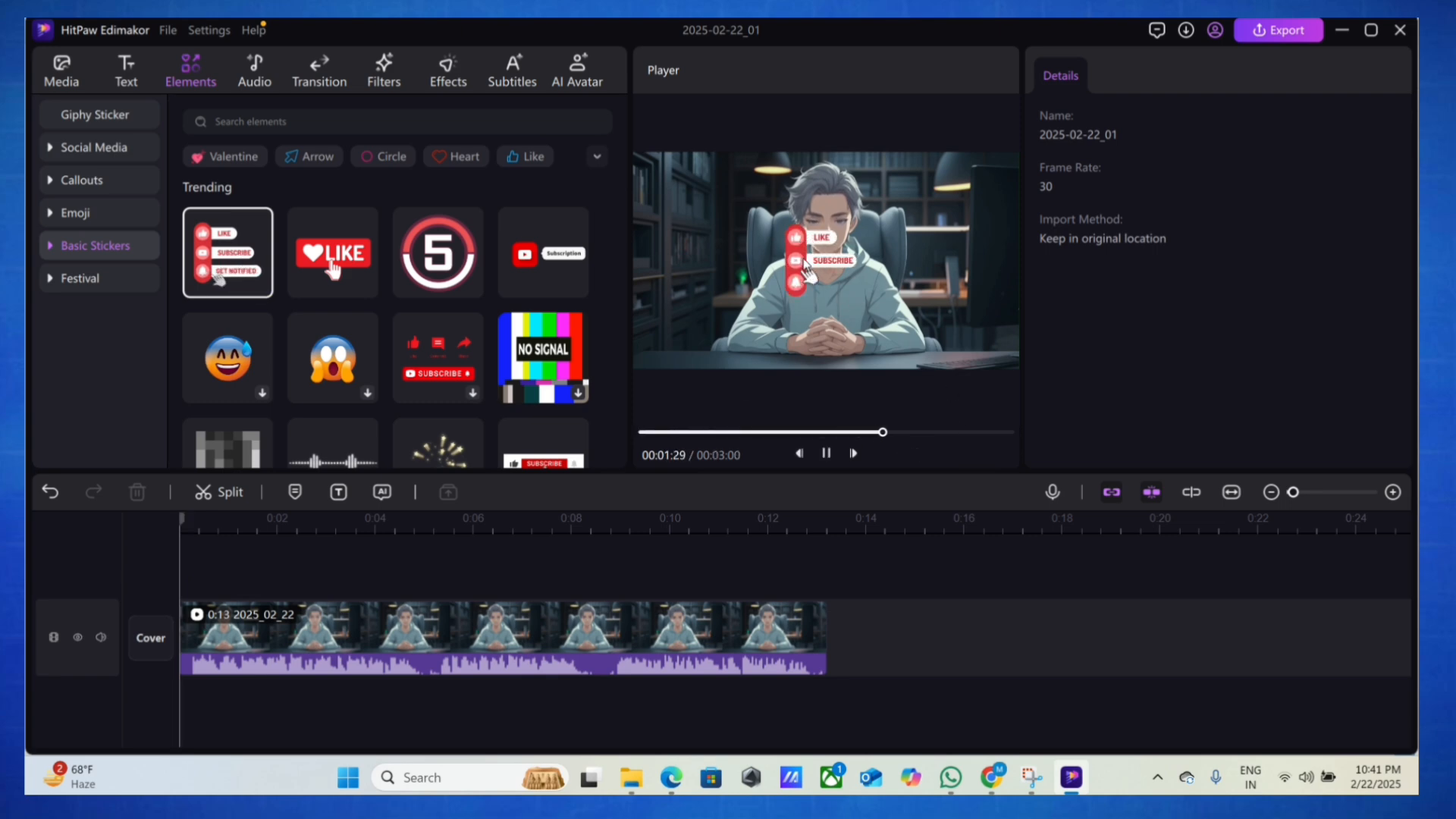
{"action": "left_click", "coordinate": [796, 265]}
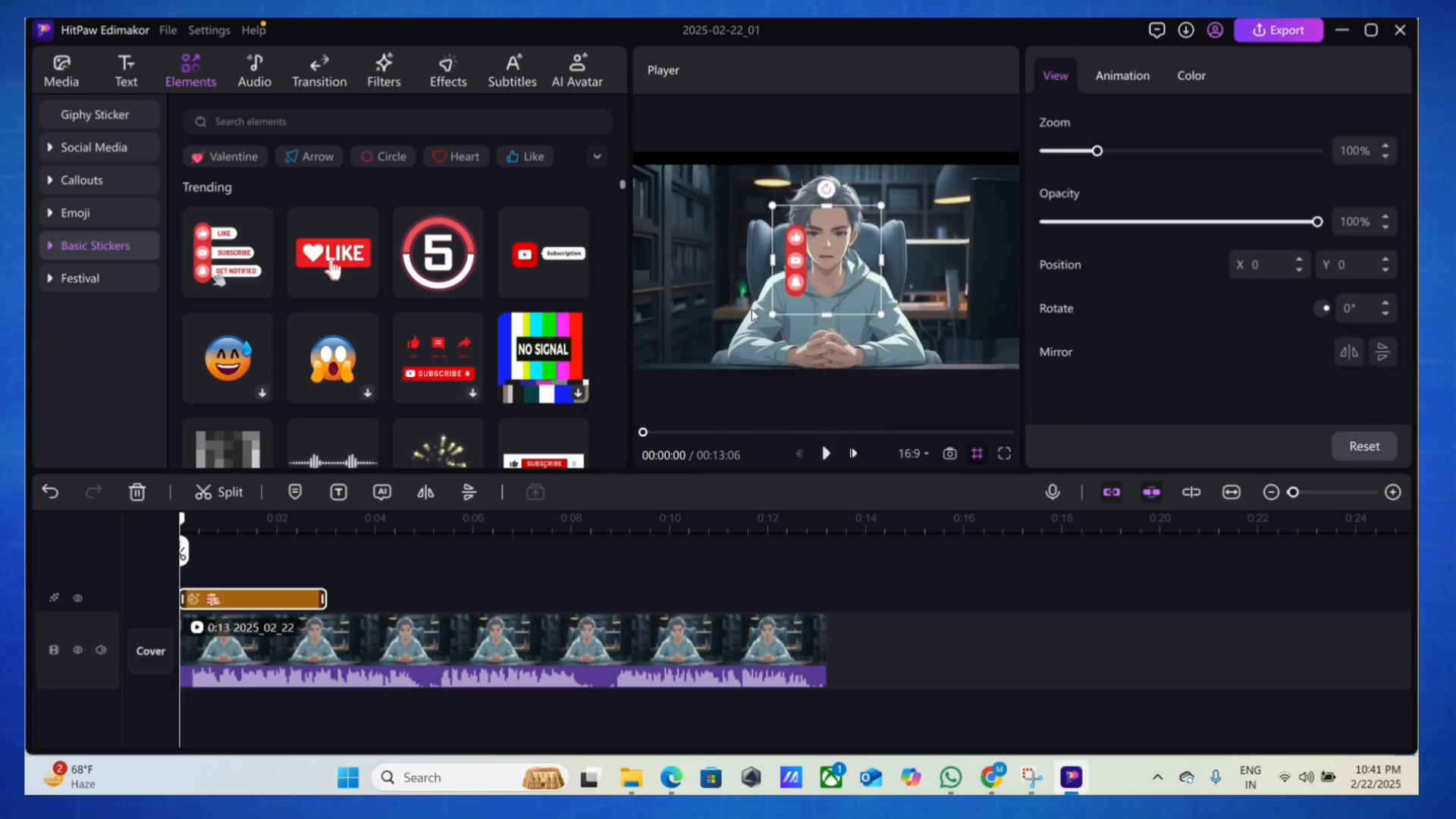
Position the Like, Subscribe and Get Notified sticker in the lower-left corner of the video picture
{"action": "left_click_drag", "start_coordinate": [842, 264], "coordinate": [712, 330]}
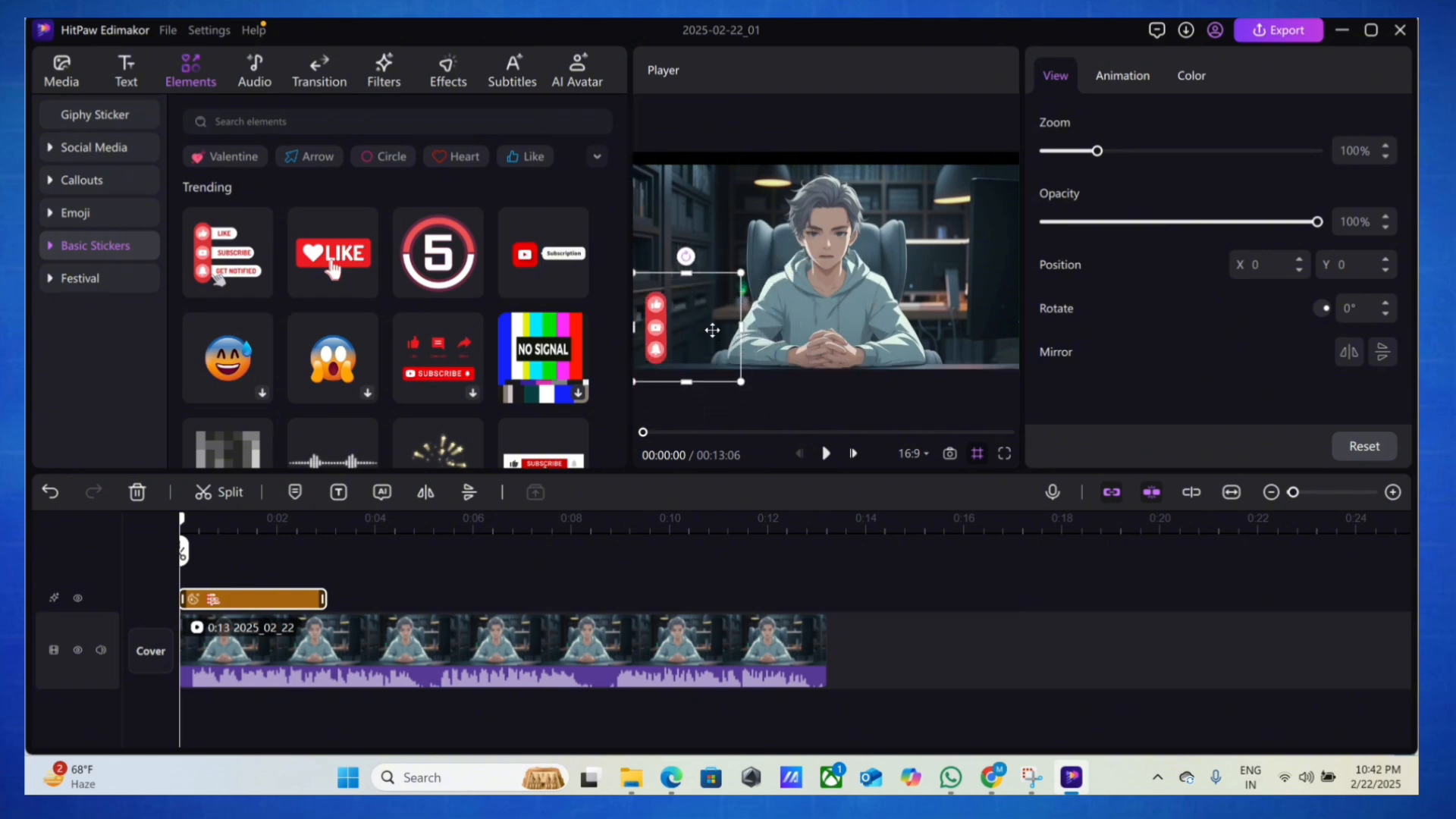
Preview the first two trending tracks in the background music library
{"action": "left_click", "coordinate": [255, 72]}
{"action": "left_click", "coordinate": [276, 241]}
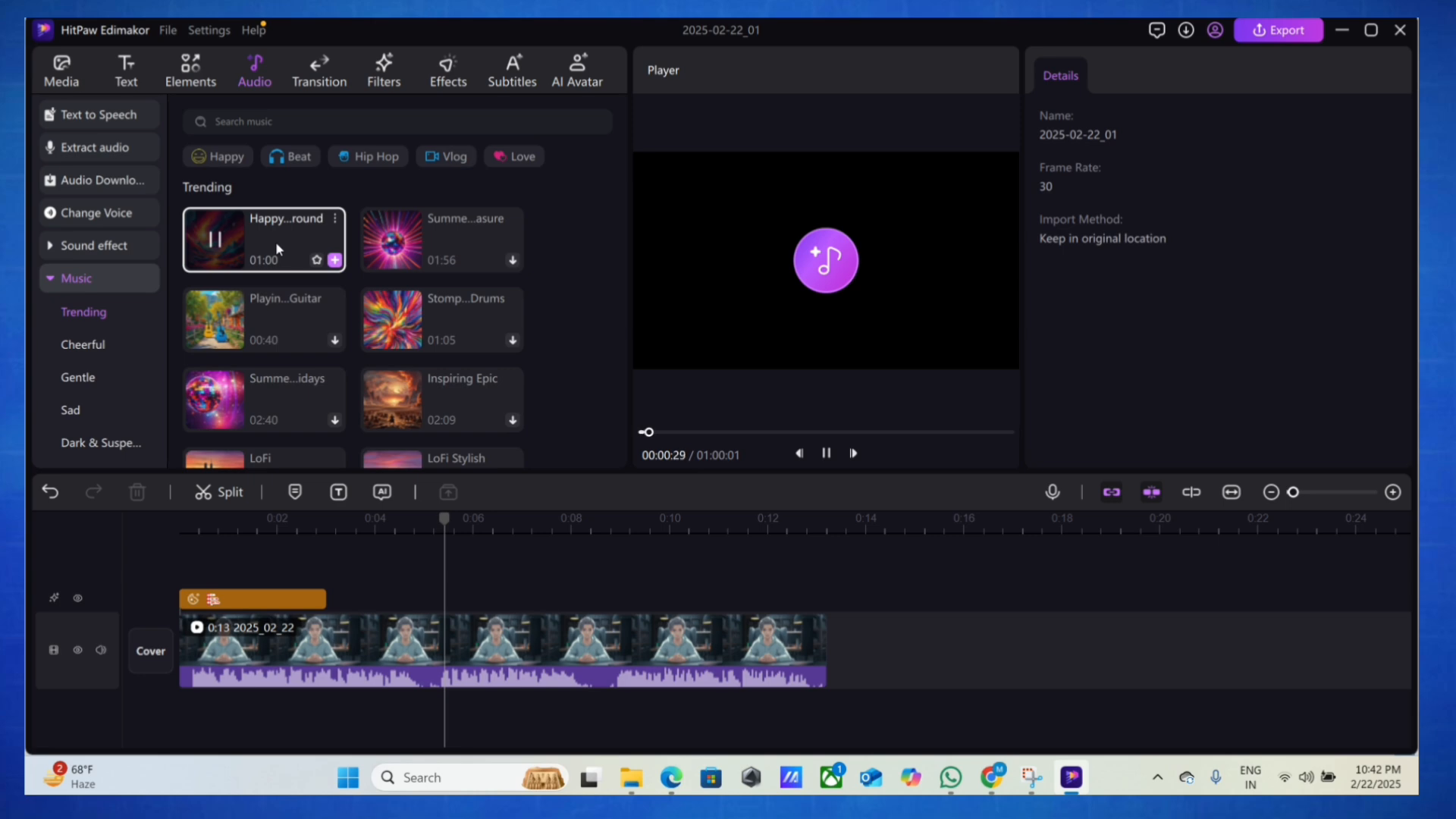
{"action": "left_click", "coordinate": [405, 250]}
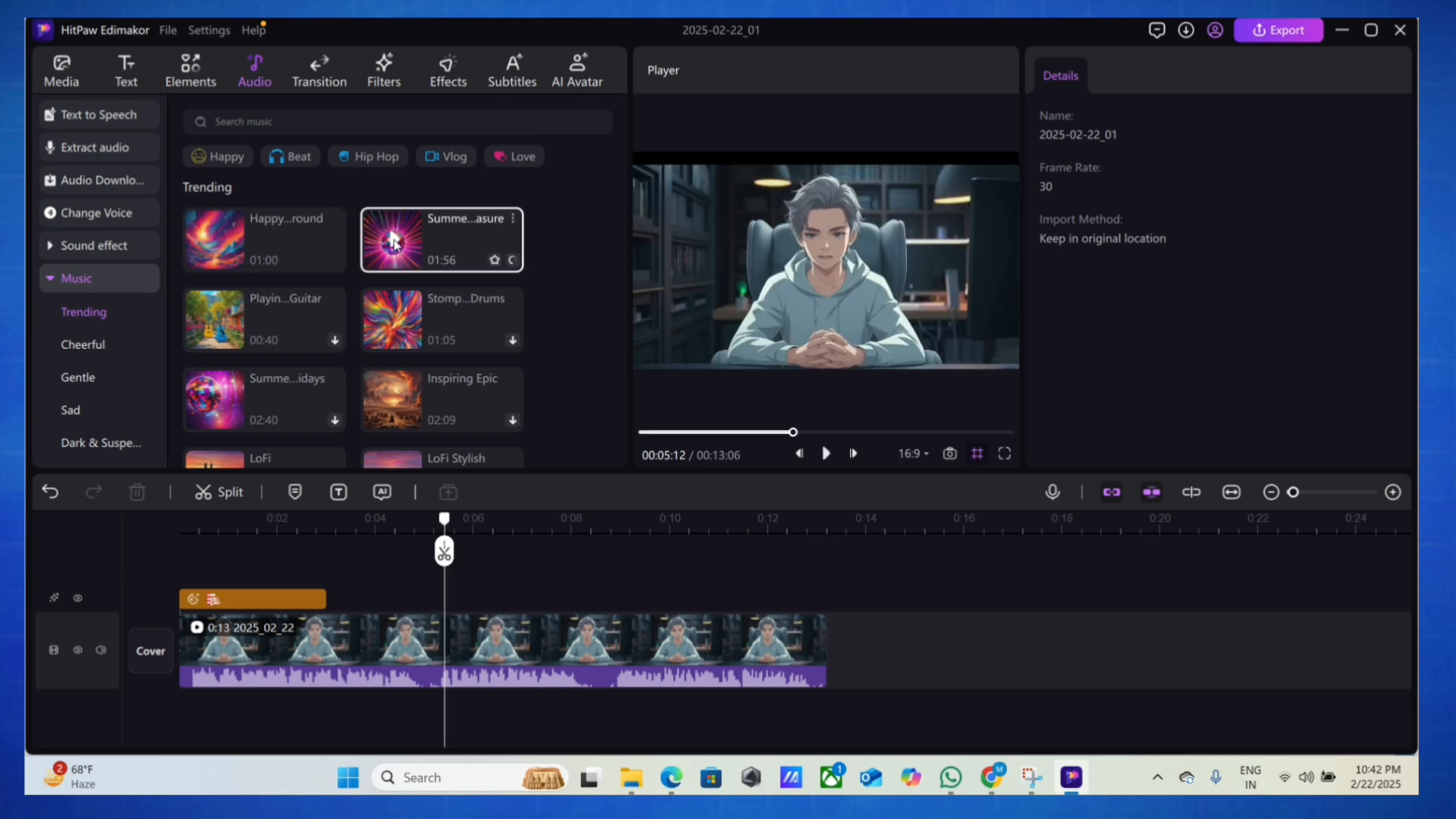
Preview the Flash White transition and look through the trending transitions
{"action": "left_click", "coordinate": [319, 72]}
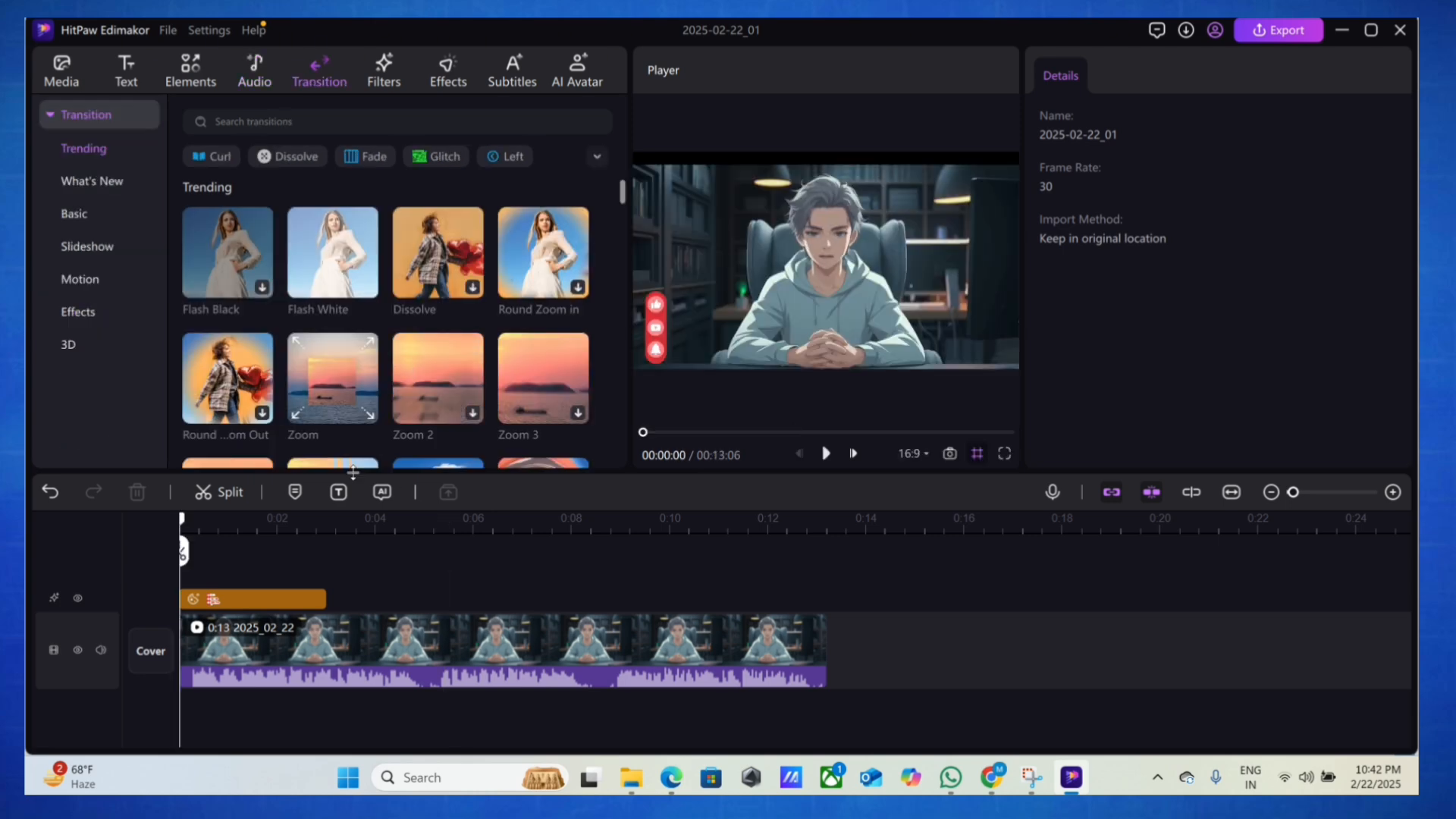
{"action": "left_click", "coordinate": [325, 261]}
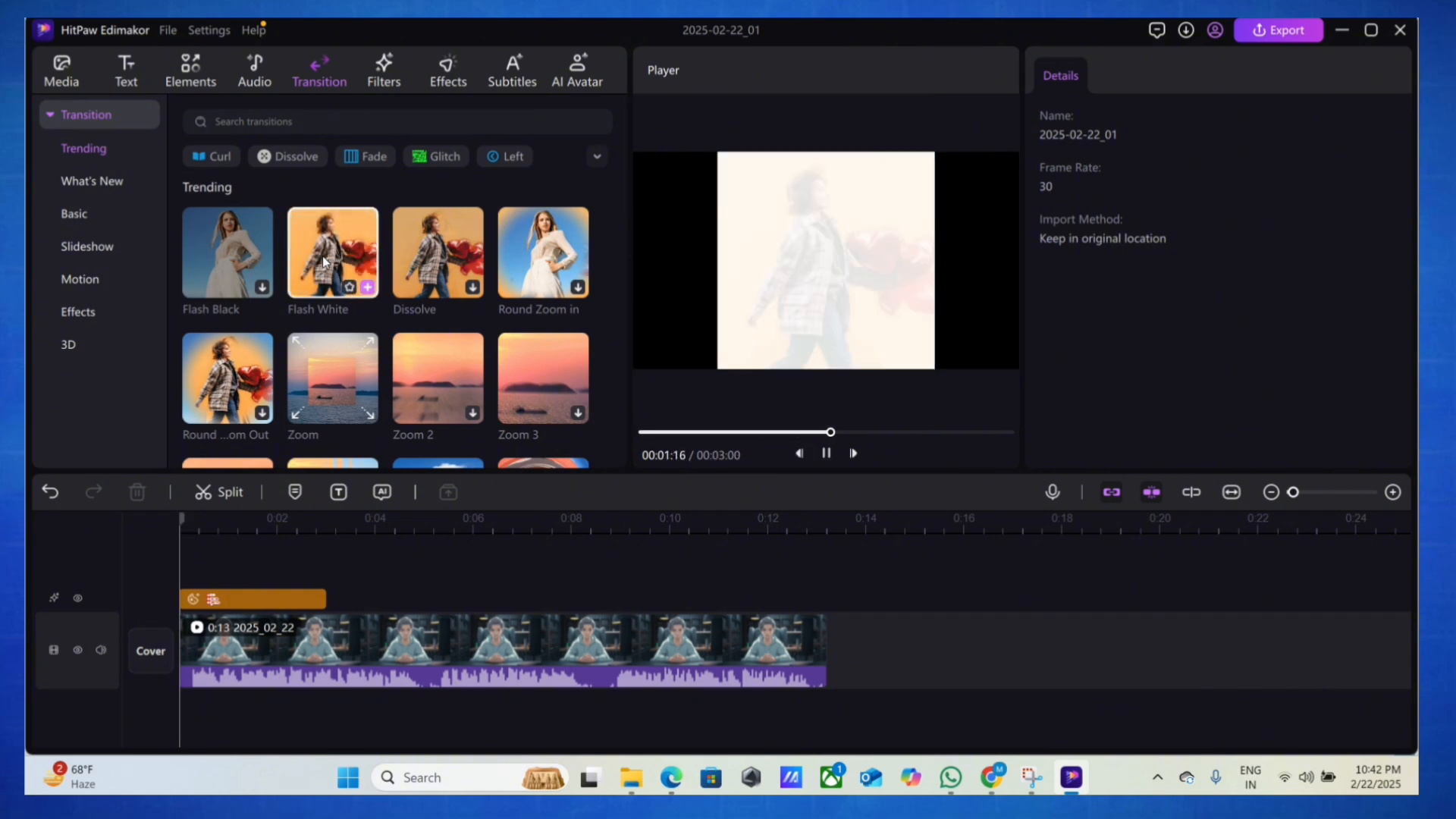
{"action": "scroll", "coordinate": [448, 306], "scroll_direction": "down", "scroll_amount": 1}
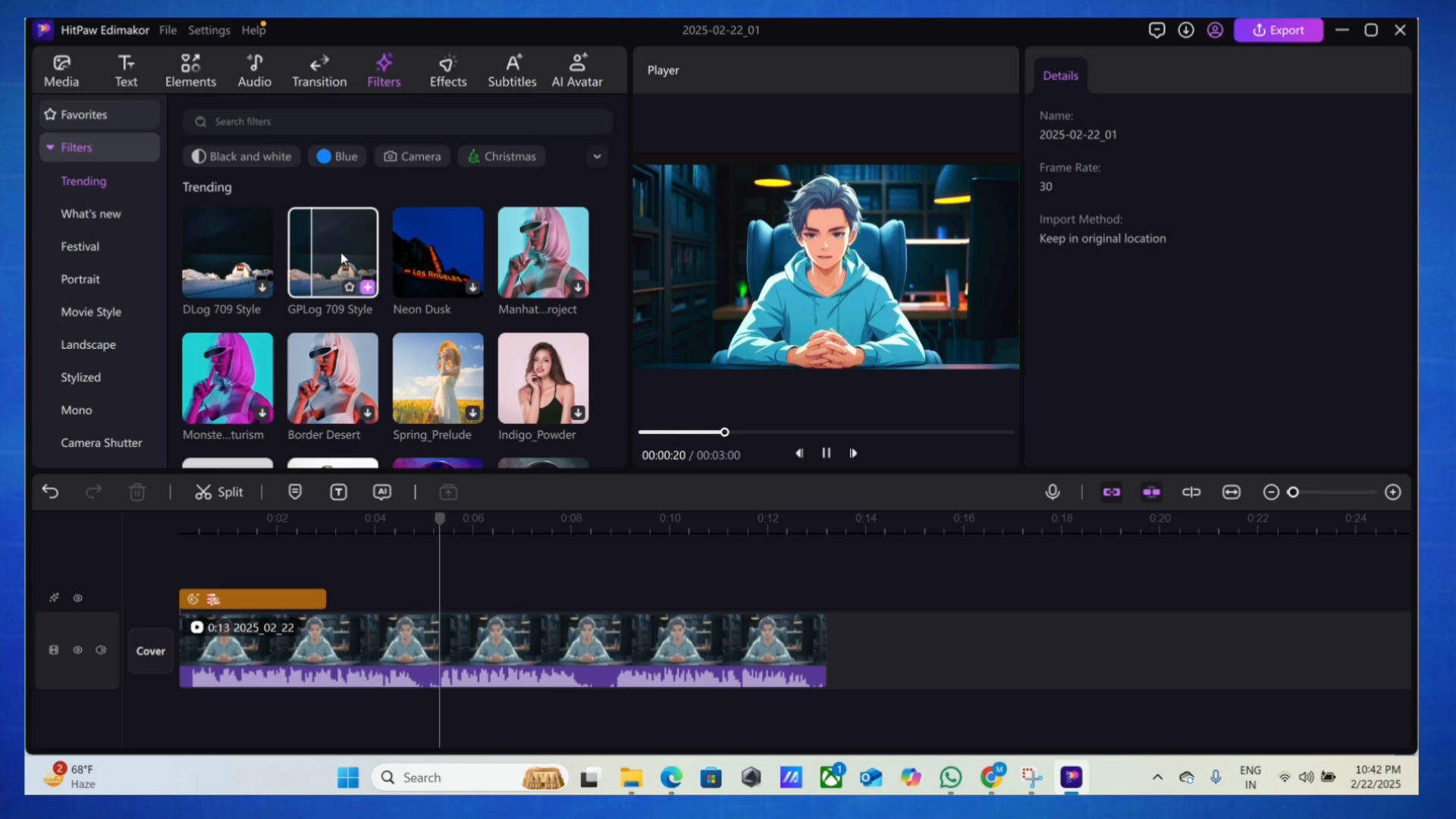
Apply the GPLog 709 Style filter and extend it over the full length of the video clip
{"action": "scroll", "coordinate": [341, 258], "scroll_direction": "down", "scroll_amount": 1}
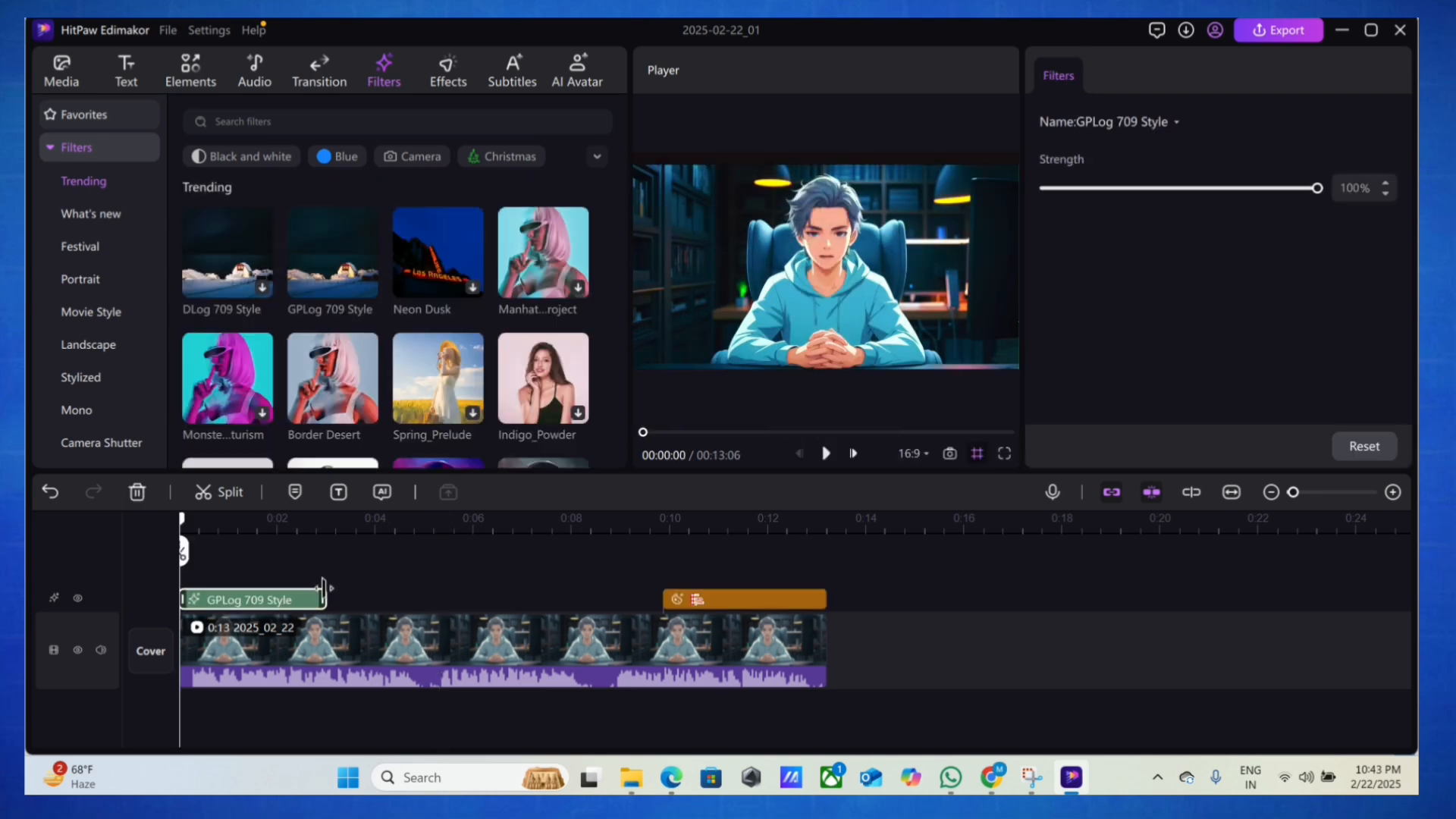
{"action": "left_click_drag", "start_coordinate": [326, 598], "coordinate": [660, 629]}
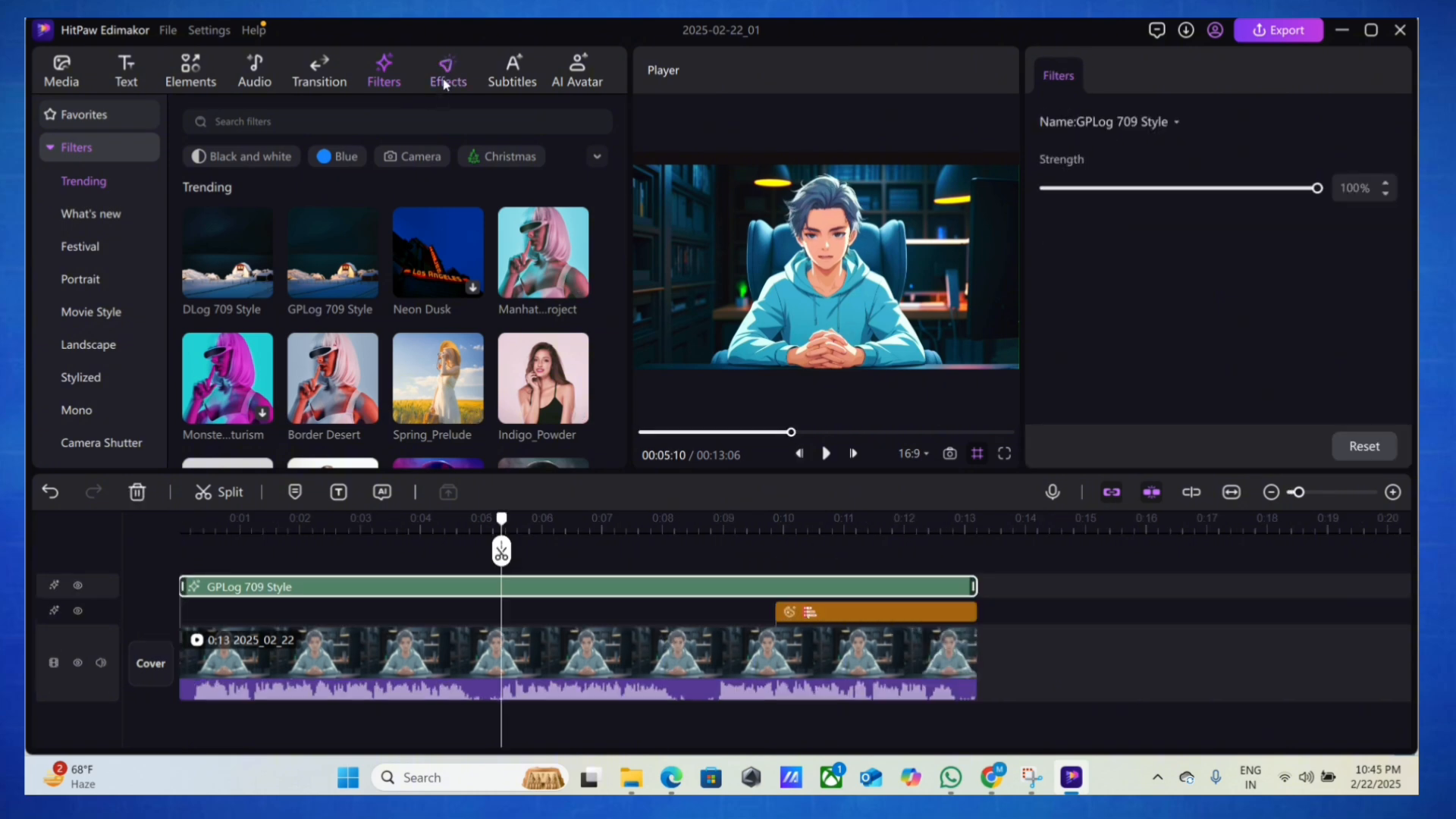
Play the filtered video from the start and preview the White Ray video effect on it
{"action": "left_click", "coordinate": [446, 81]}
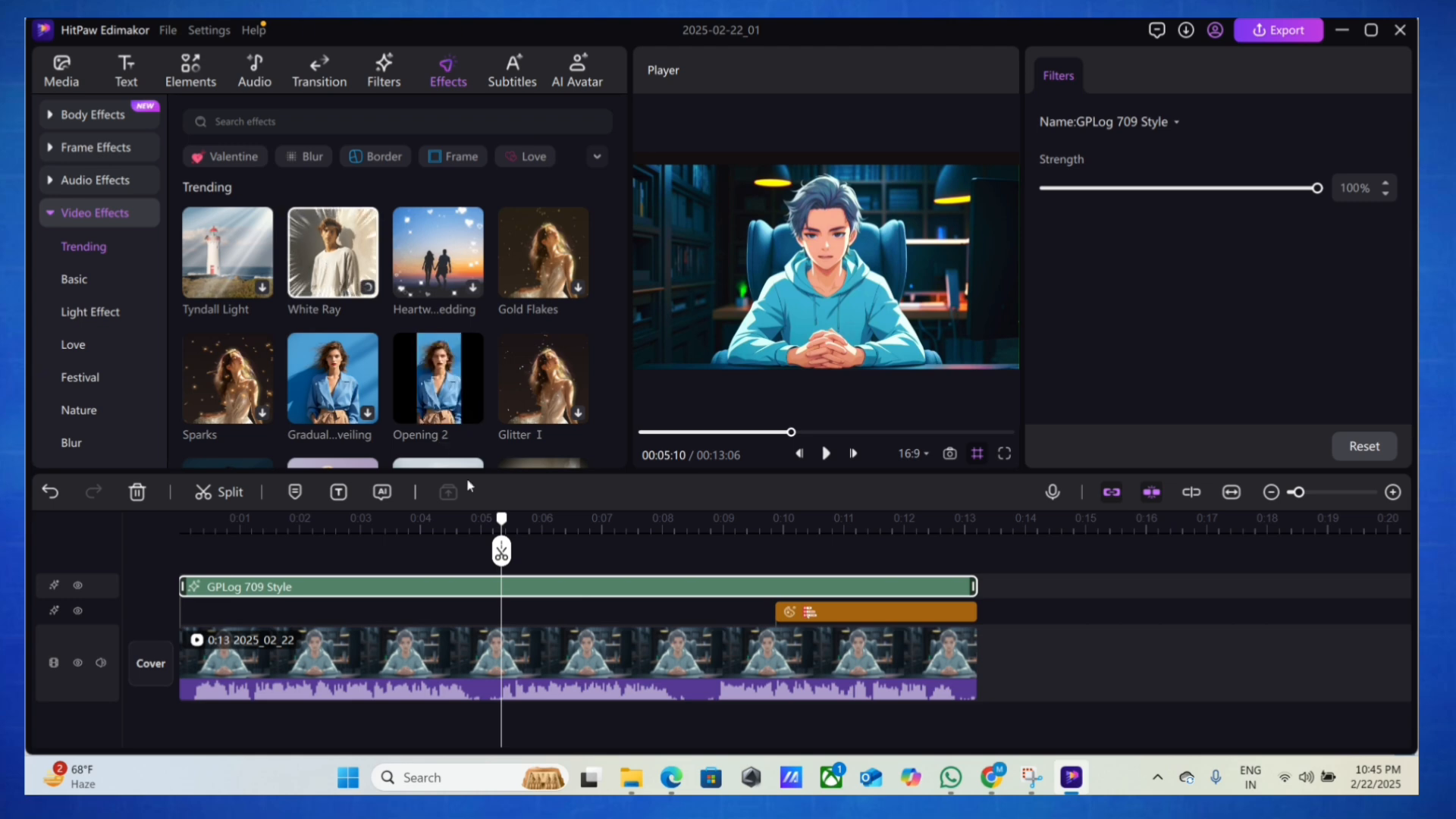
{"action": "left_click_drag", "start_coordinate": [465, 528], "coordinate": [176, 499]}
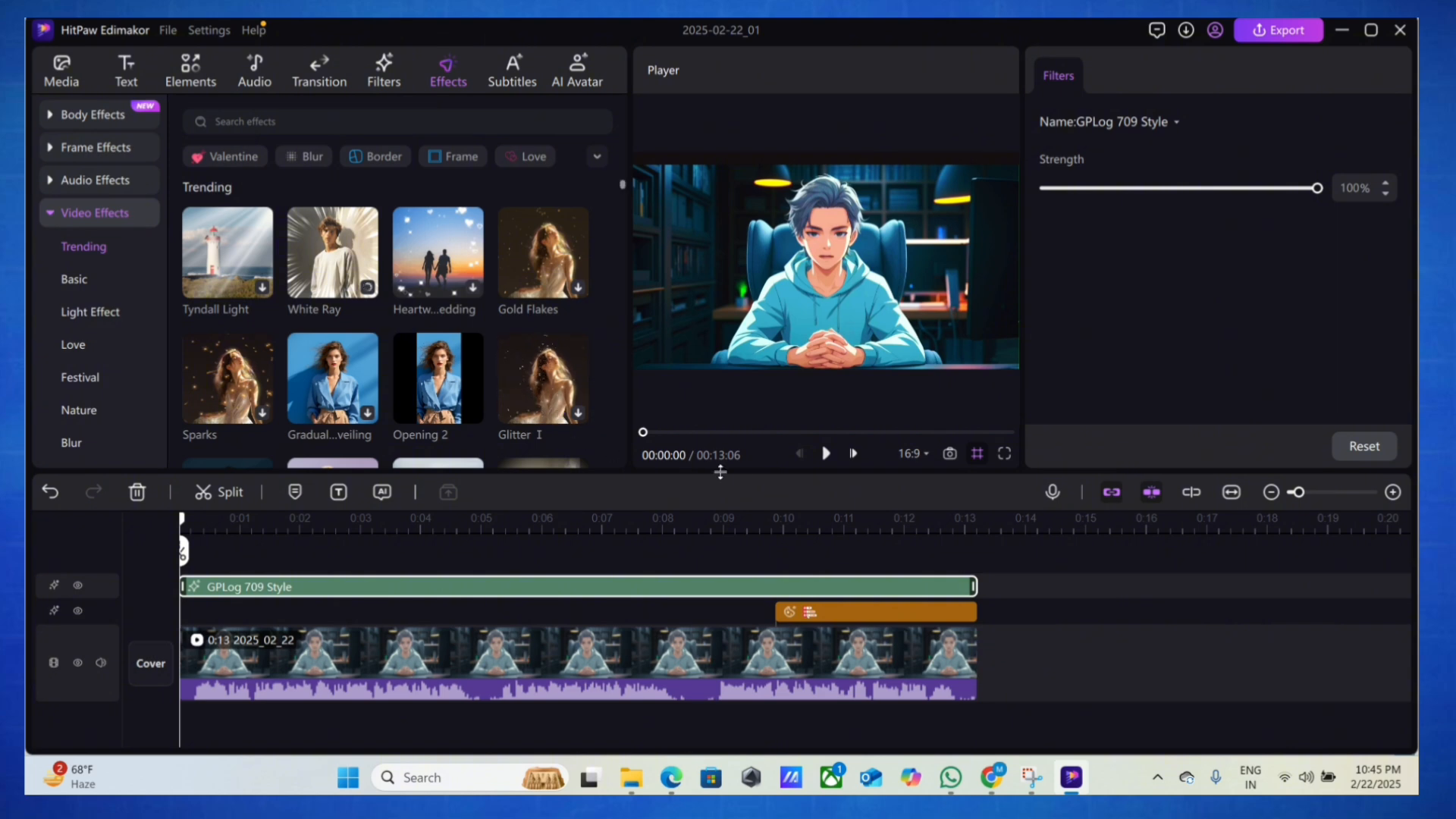
{"action": "left_click", "coordinate": [824, 453]}
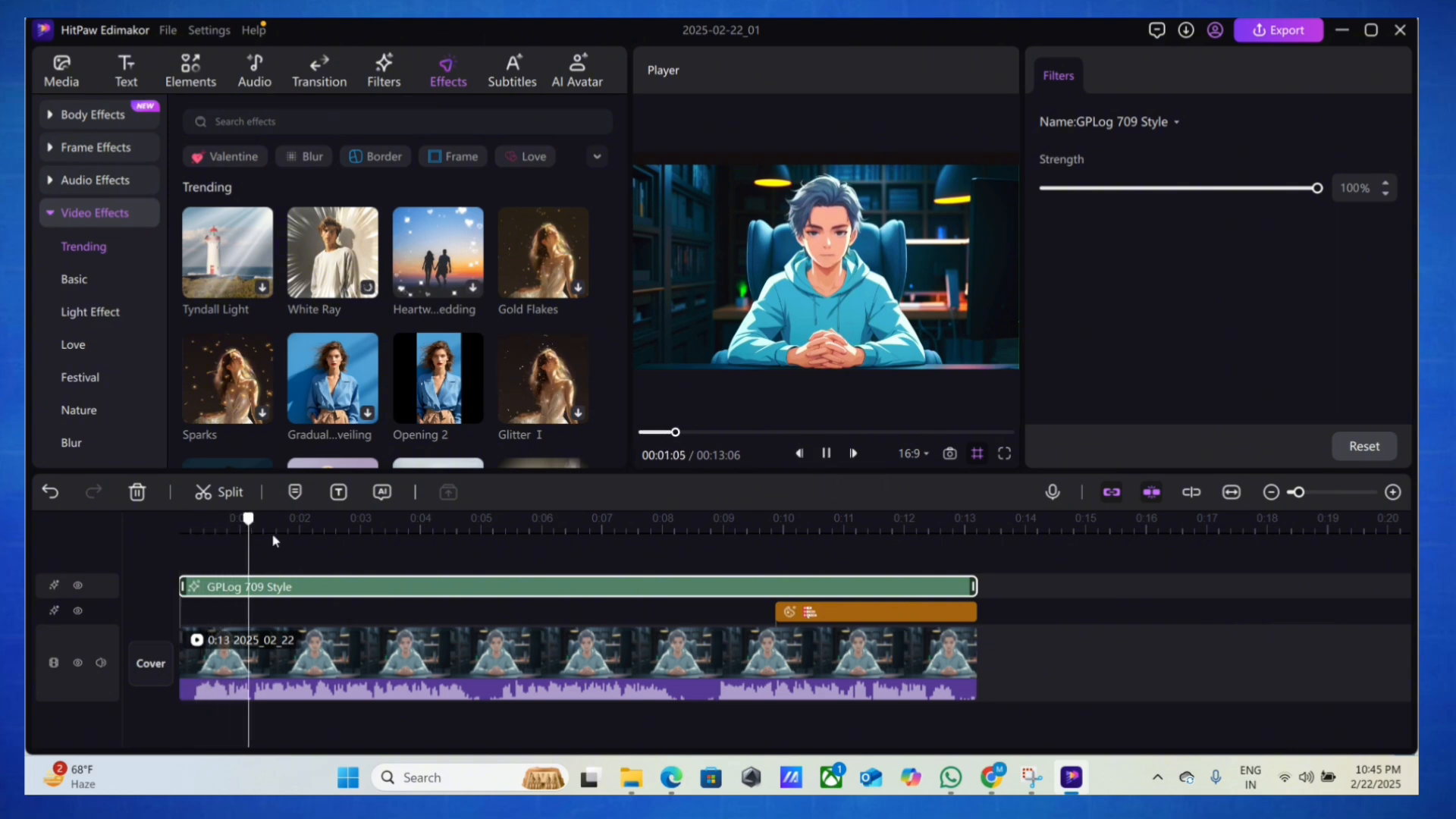
{"action": "left_click_drag", "start_coordinate": [277, 527], "coordinate": [118, 493]}
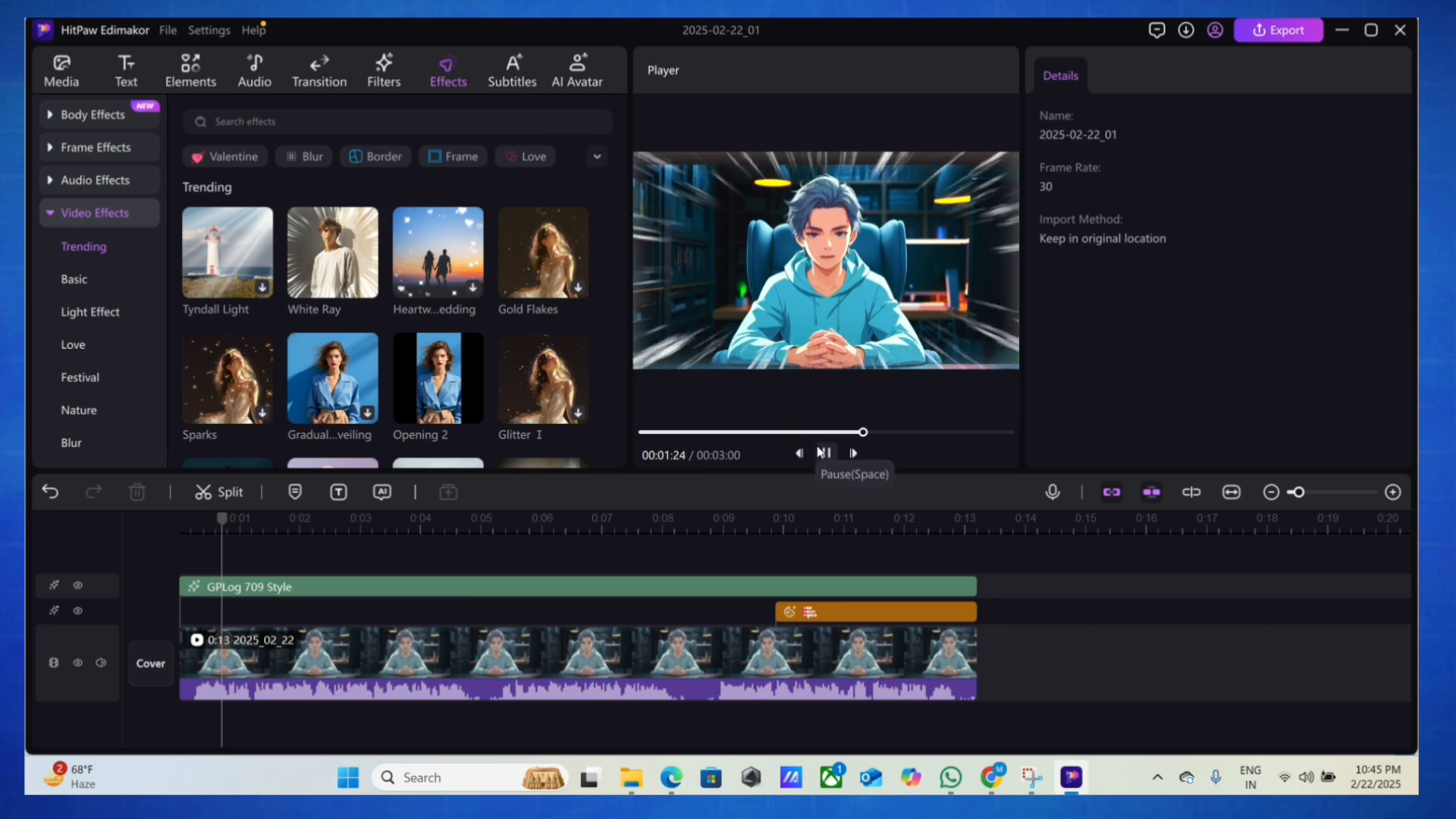
{"action": "left_click", "coordinate": [825, 453]}
Preview the trending Opening 2 and Tyndall Light video effects and return the playhead to the start
{"action": "scroll", "coordinate": [411, 333], "scroll_direction": "down", "scroll_amount": 1}
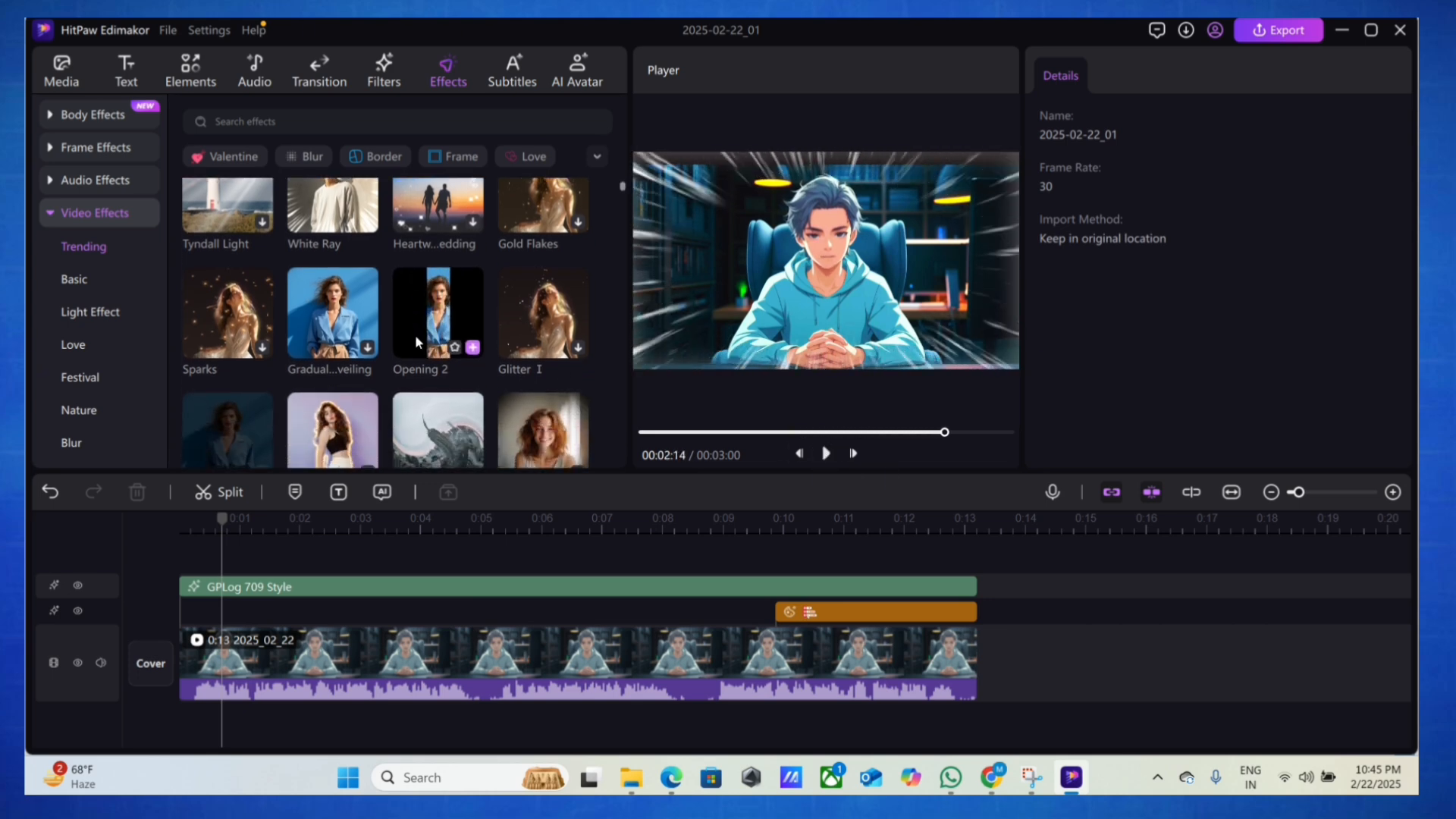
{"action": "left_click", "coordinate": [432, 327]}
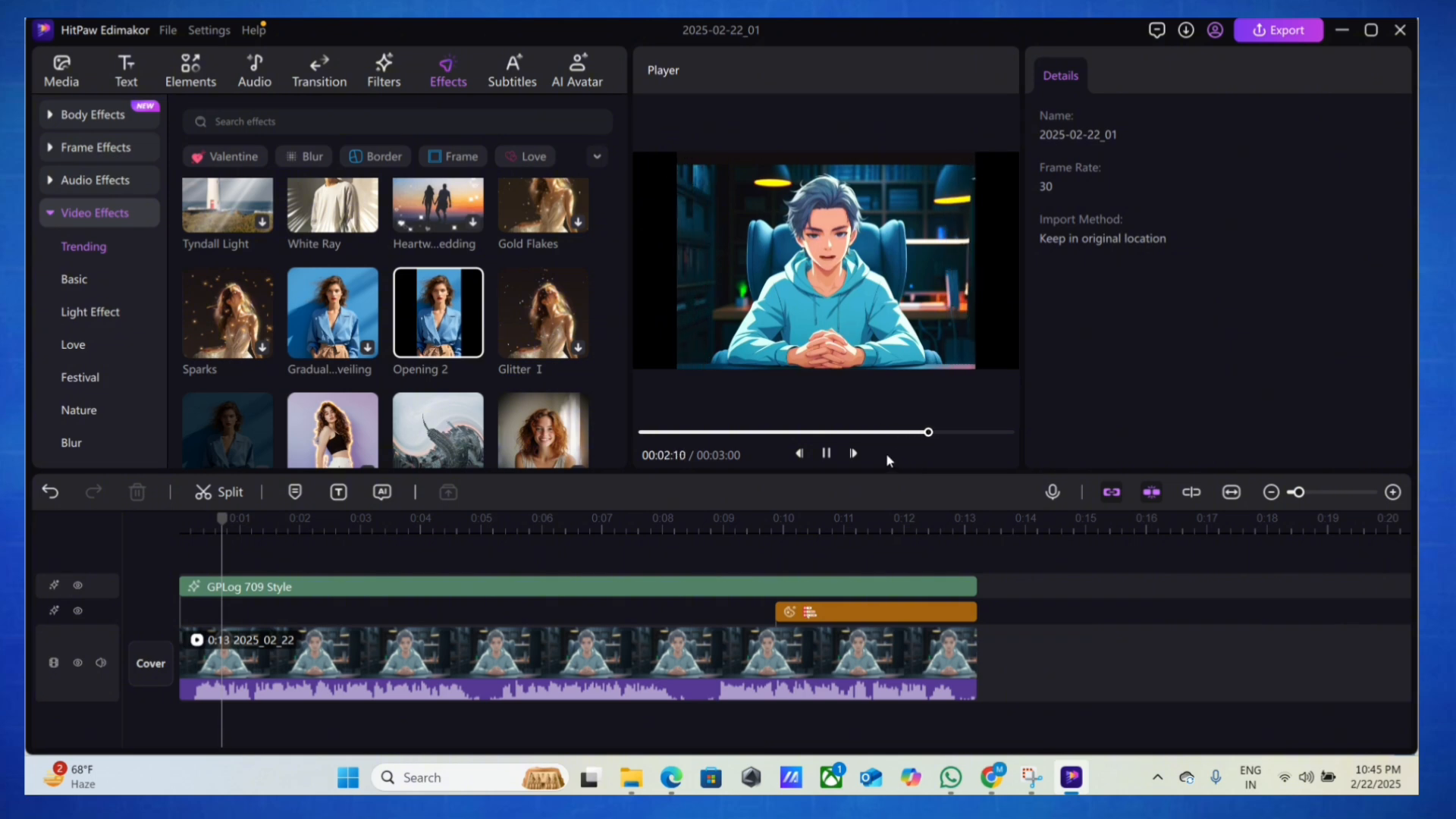
{"action": "scroll", "coordinate": [318, 385], "scroll_direction": "up", "scroll_amount": 1}
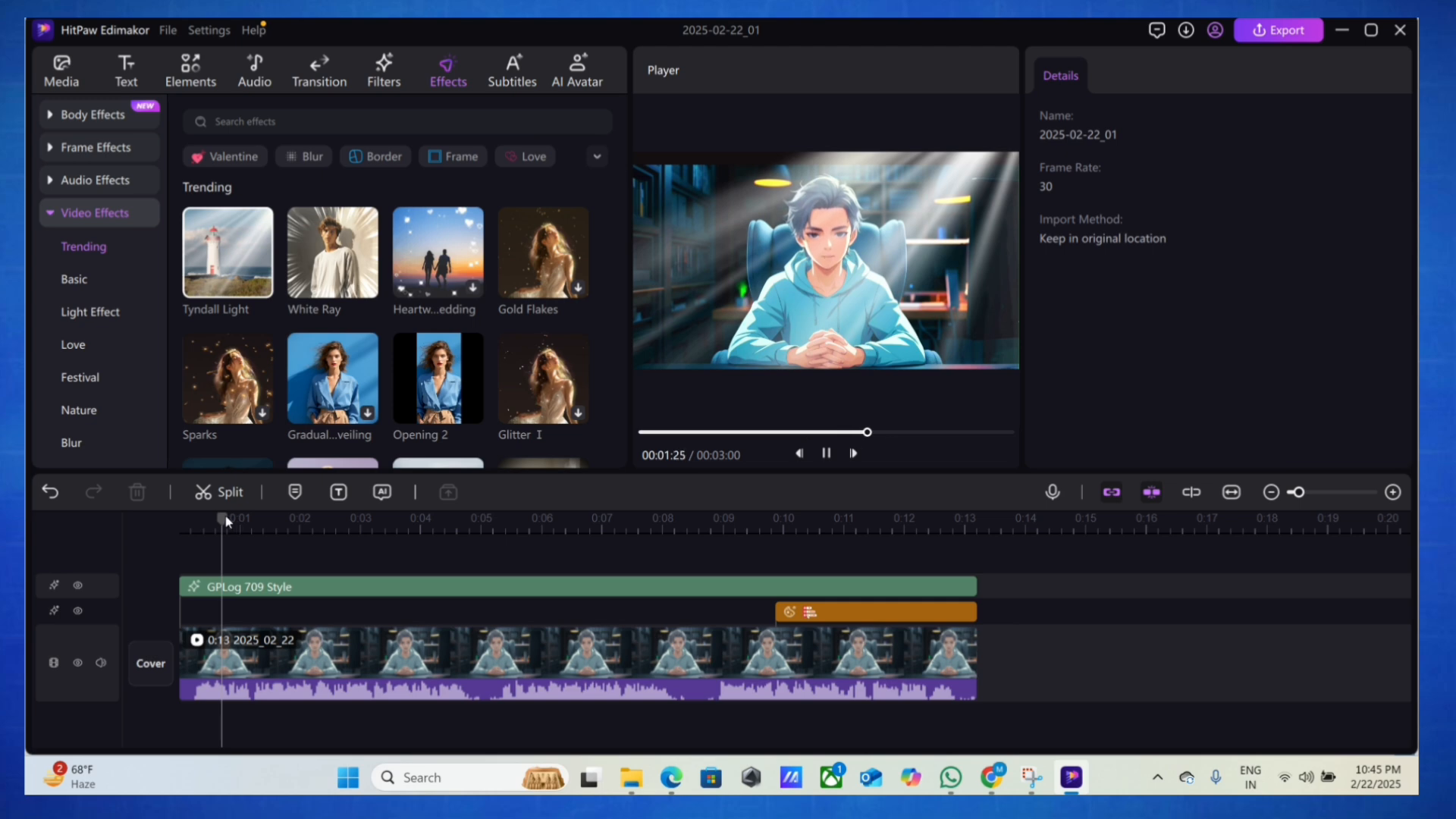
{"action": "left_click_drag", "start_coordinate": [223, 519], "coordinate": [133, 522]}
Preview the Heart Focus and Sphere effects and look through the rest of the basic video effects
{"action": "left_click", "coordinate": [214, 352]}
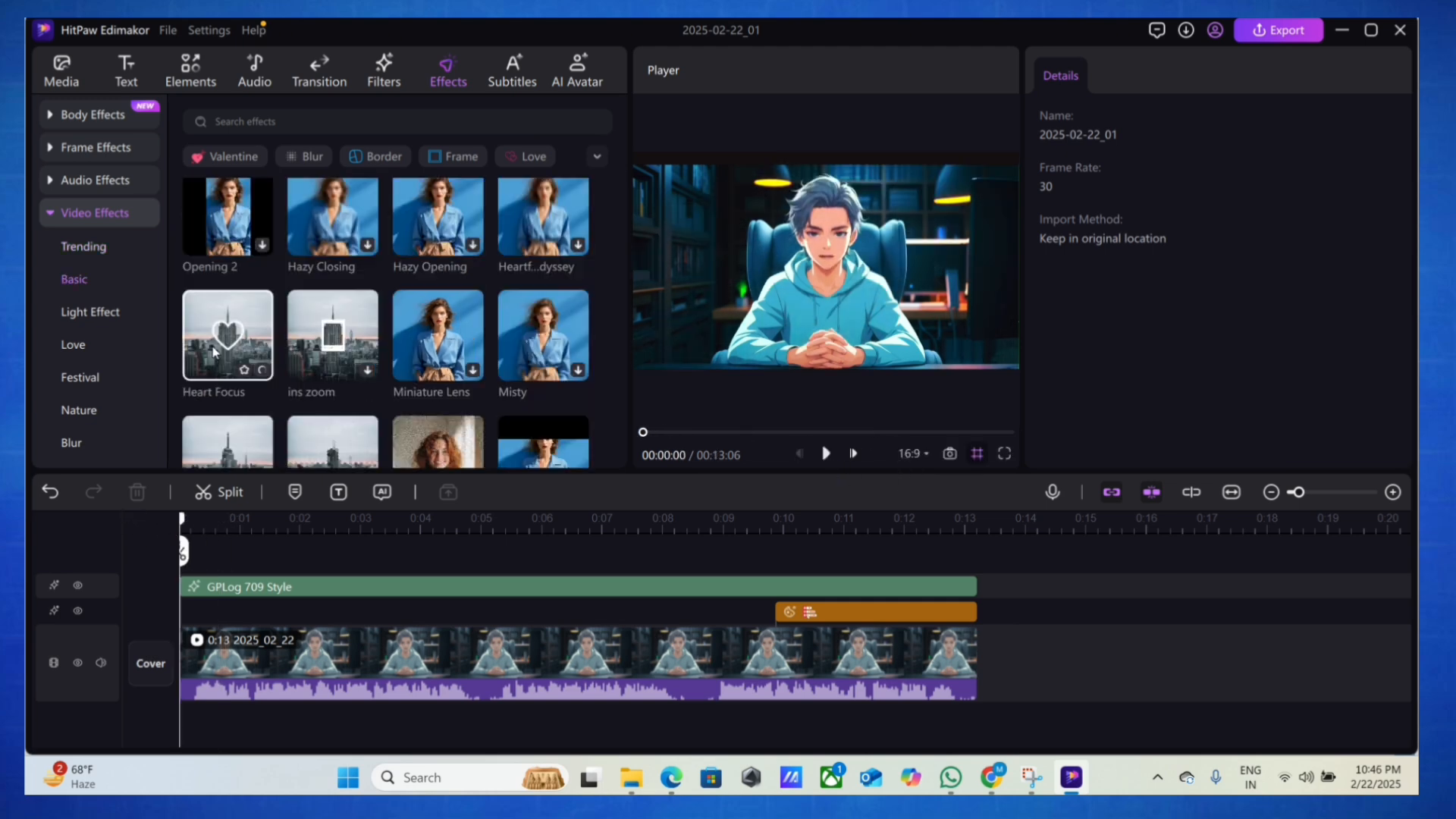
{"action": "scroll", "coordinate": [430, 345], "scroll_direction": "down", "scroll_amount": 5}
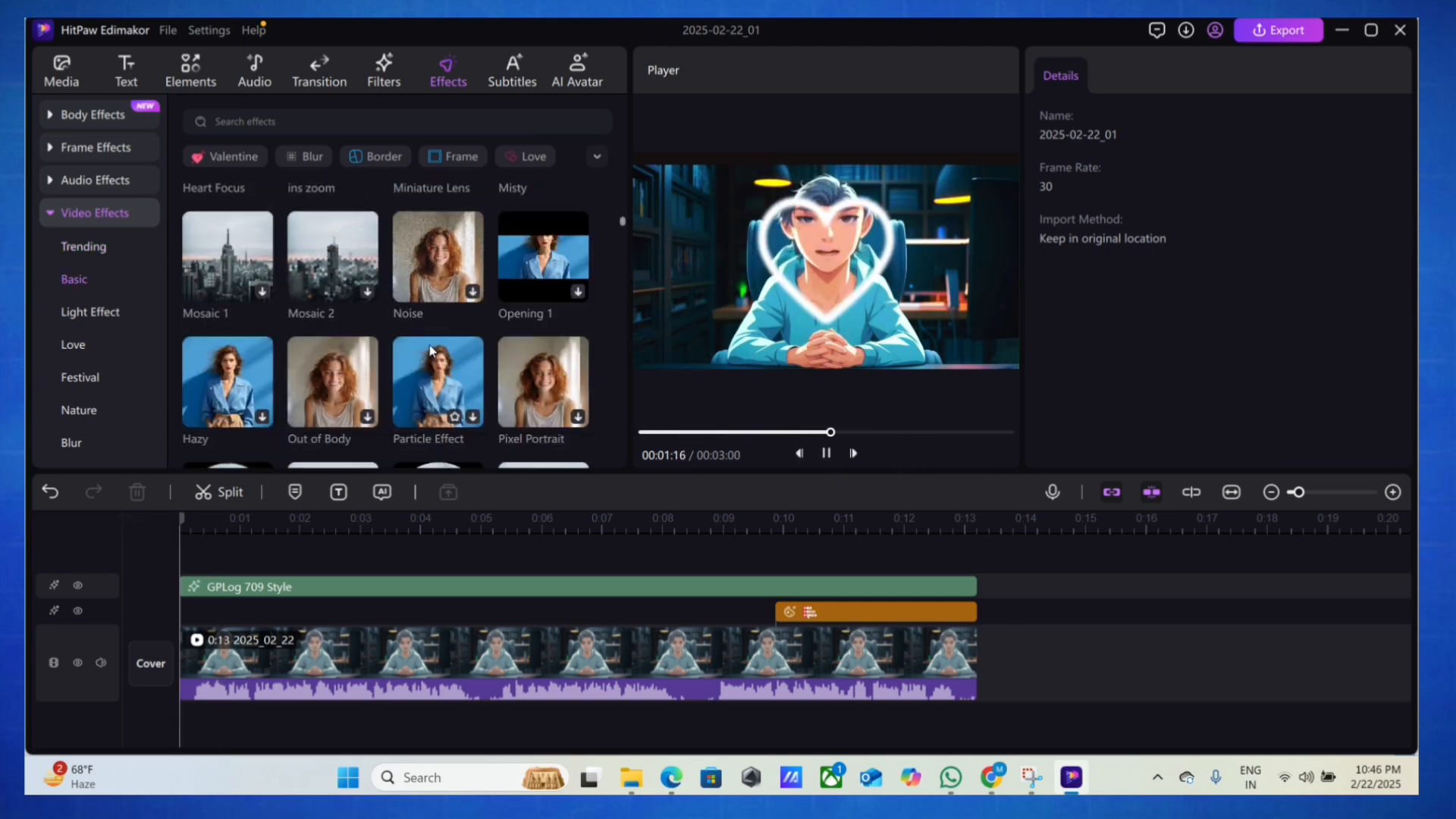
{"action": "left_click", "coordinate": [434, 290]}
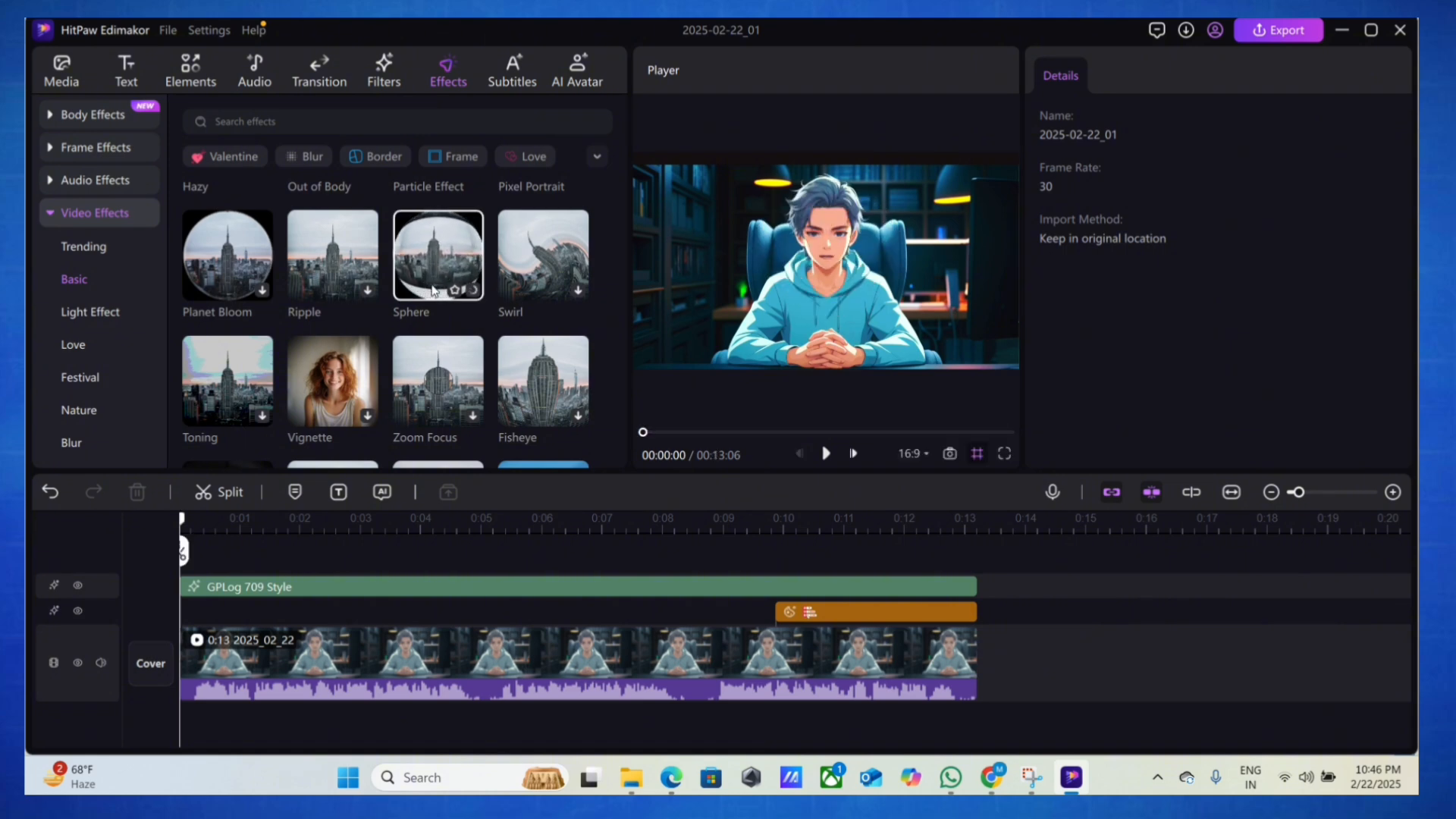
{"action": "scroll", "coordinate": [436, 300], "scroll_direction": "down", "scroll_amount": 5}
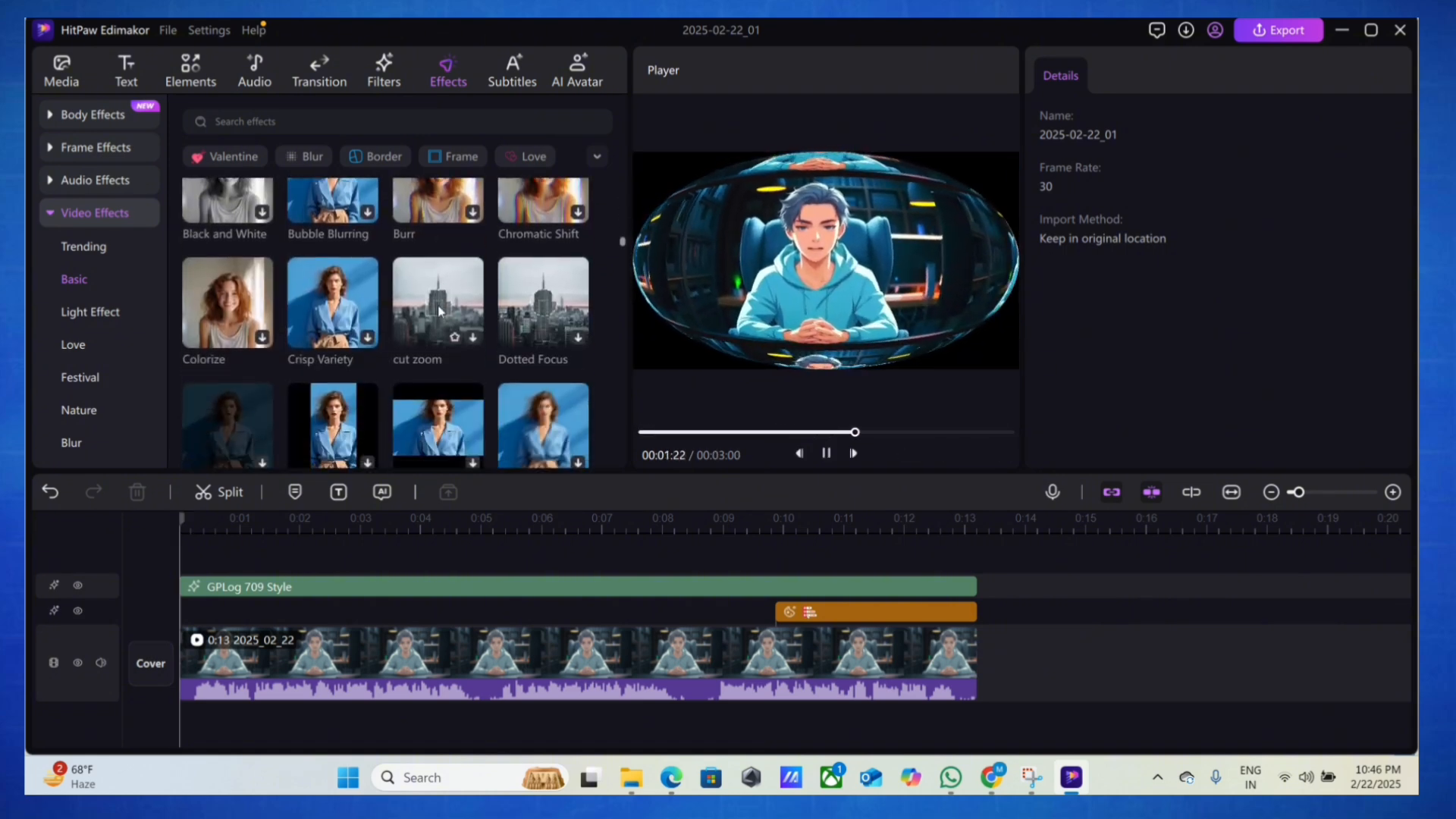
{"action": "scroll", "coordinate": [439, 311], "scroll_direction": "down", "scroll_amount": 8}
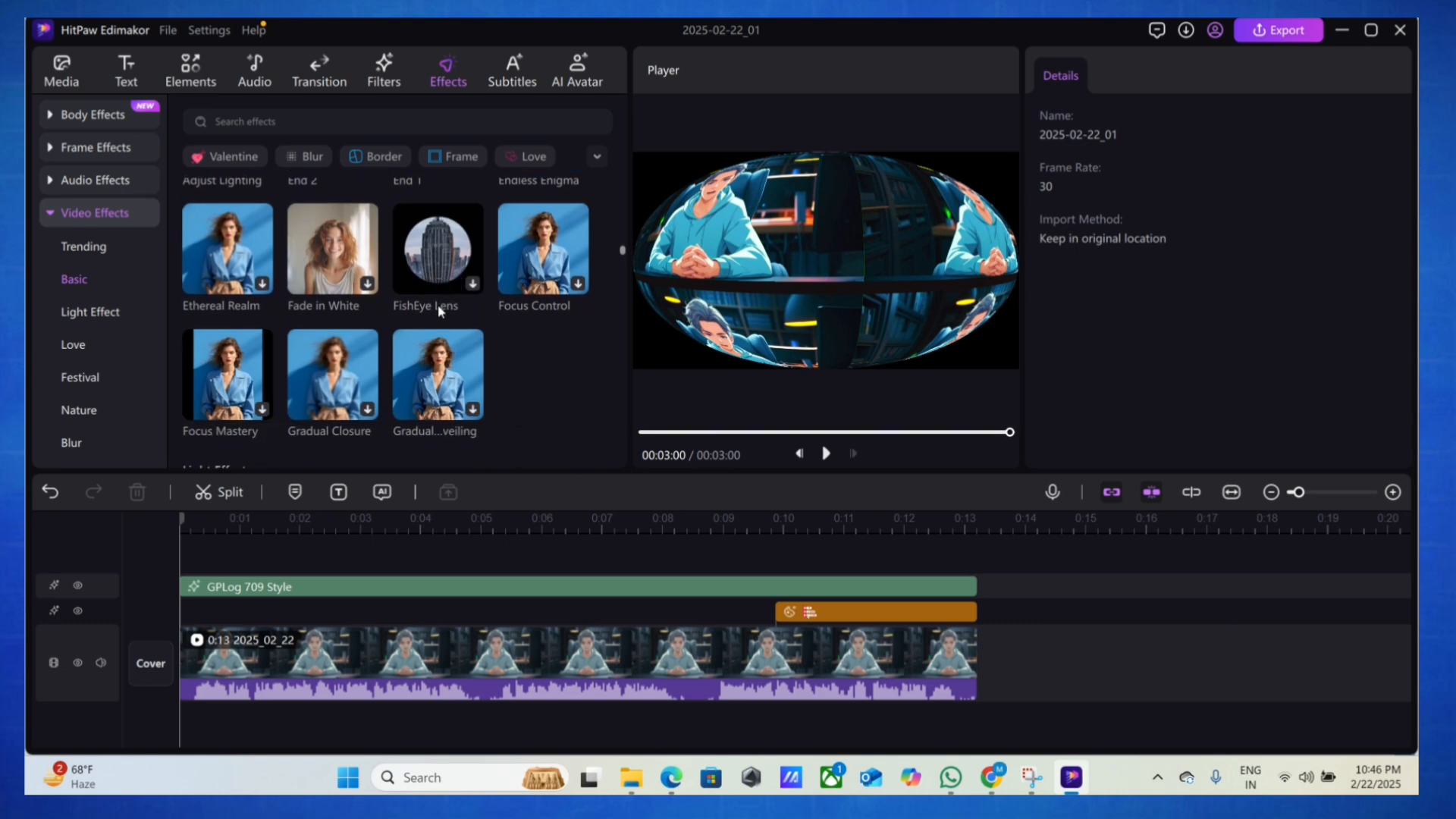